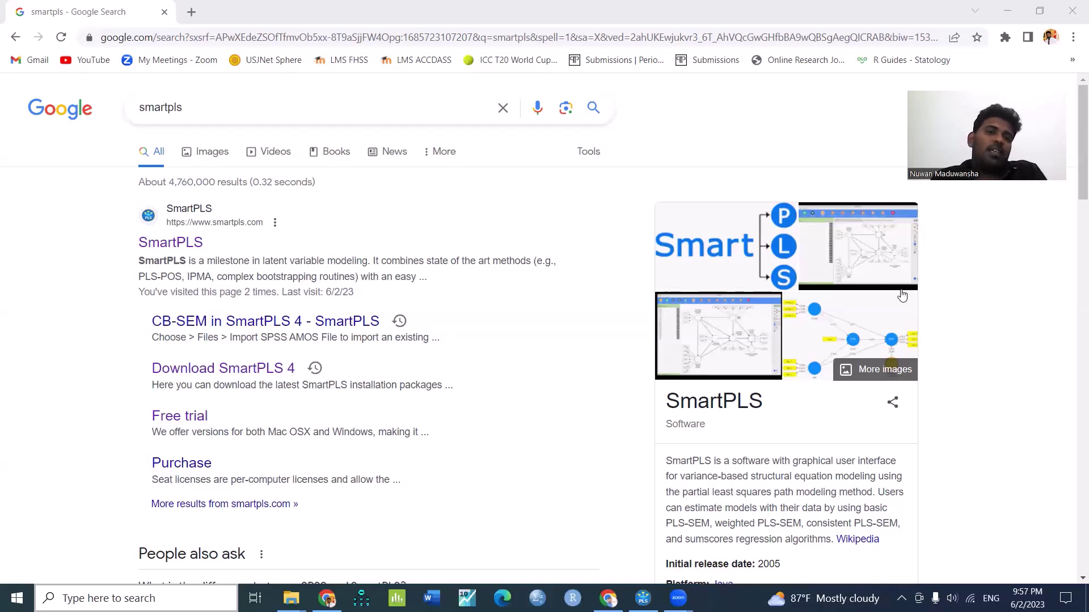
# Search 'smartpls' in a new Chrome tab and open the SmartPLS website from the results
pyautogui.click(192, 10)
pyautogui.click(191, 10)
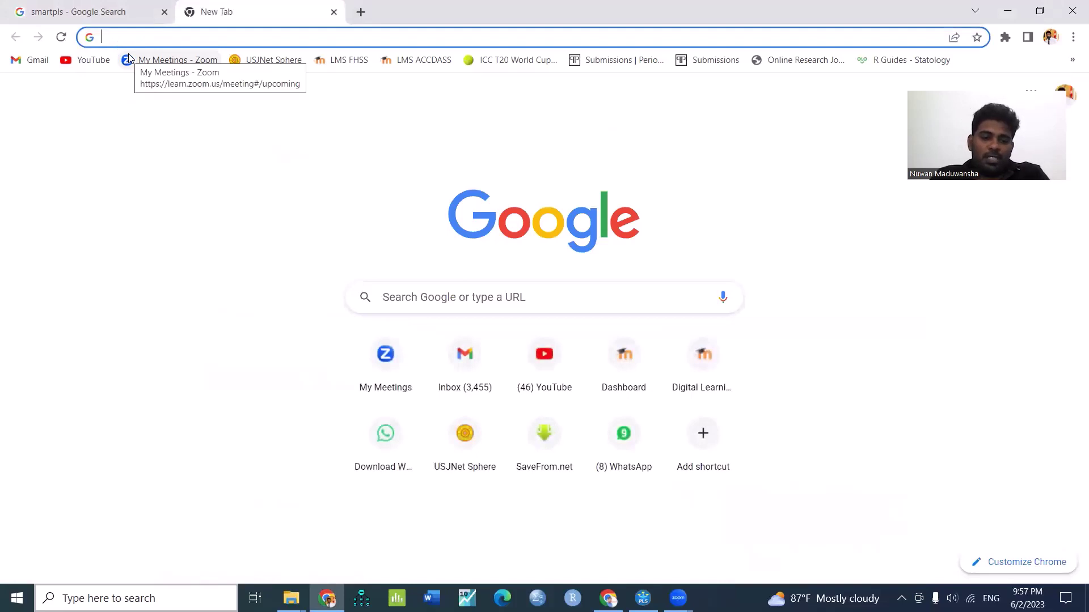
pyautogui.write('s')
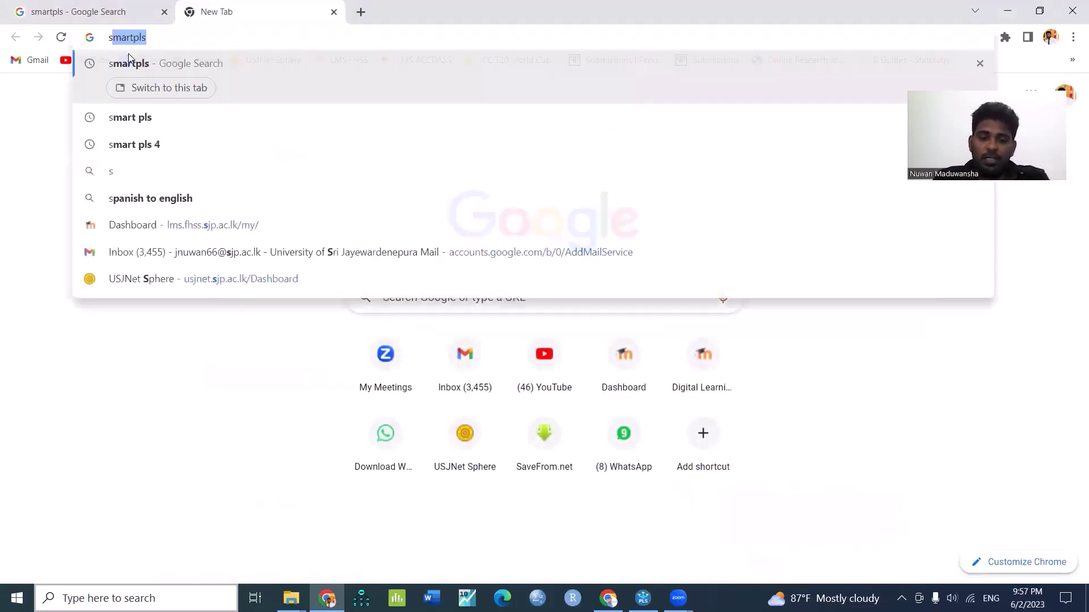
pyautogui.write('mart')
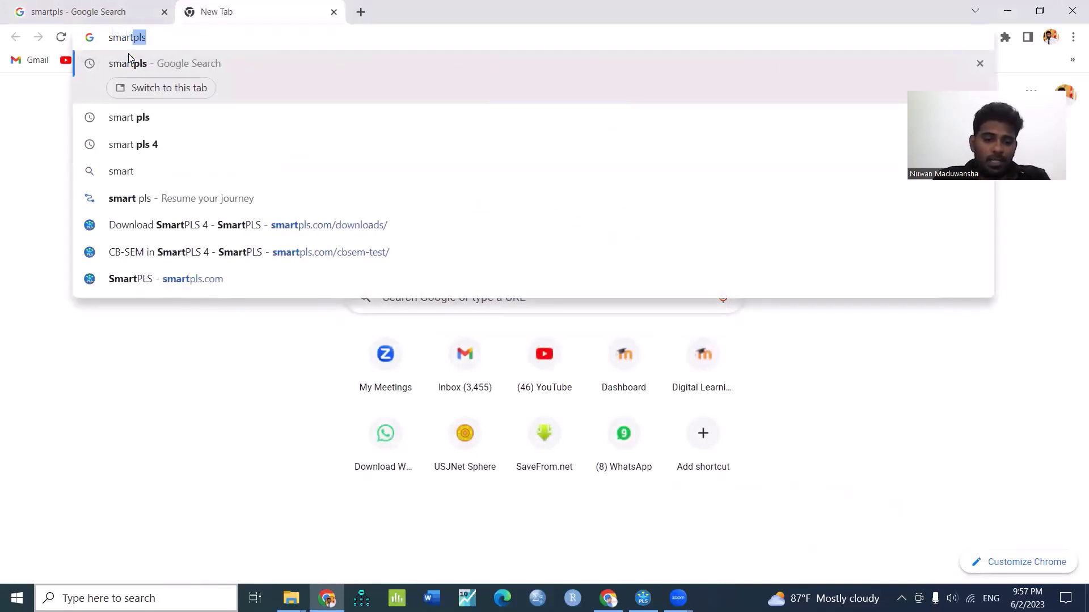
pyautogui.write('pls')
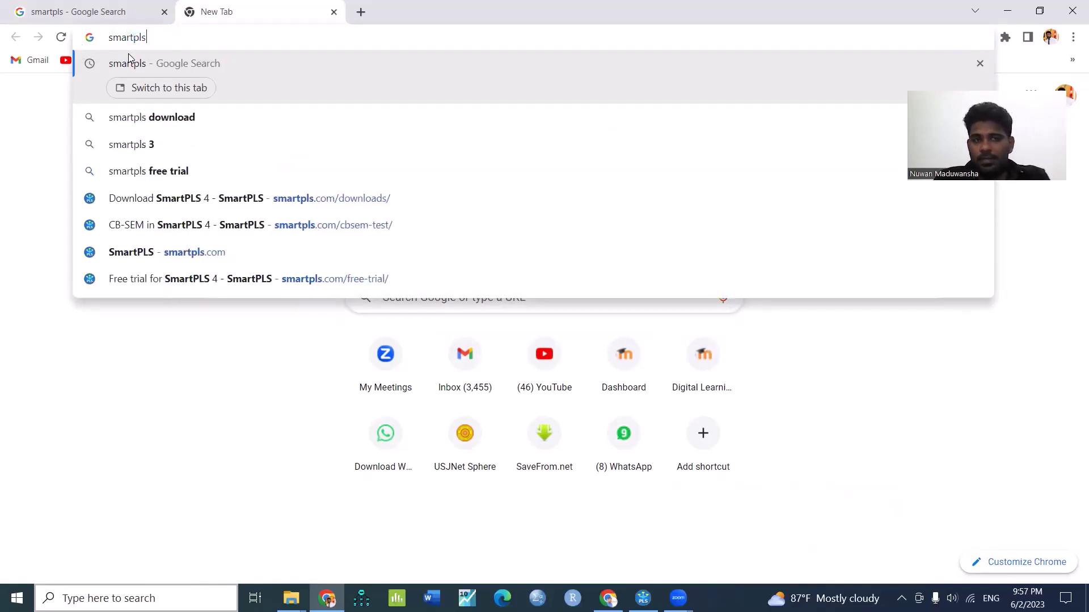
pyautogui.press('Return')
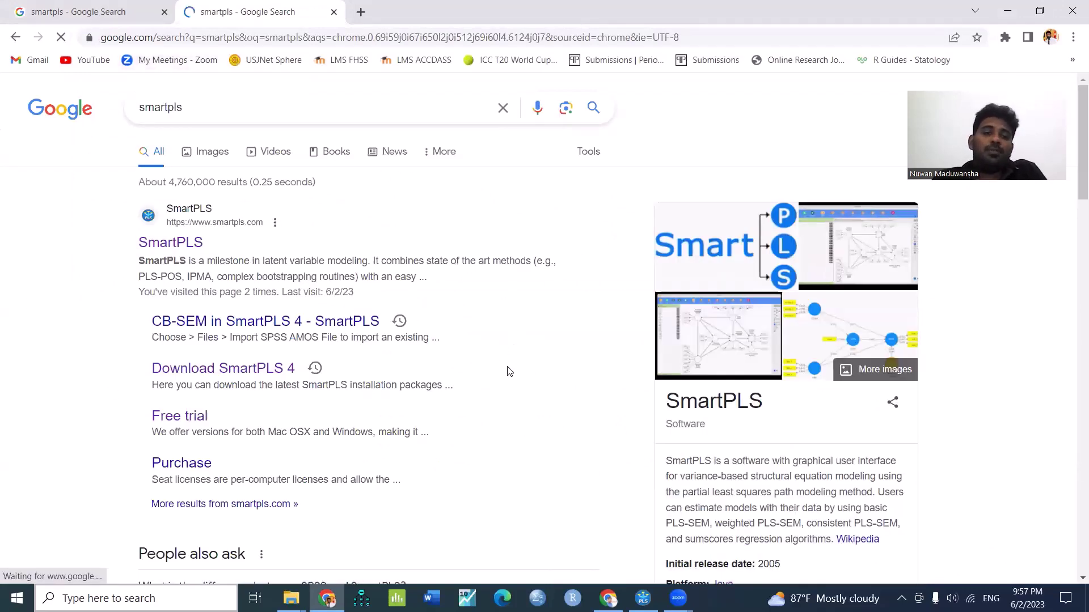
pyautogui.click(166, 248)
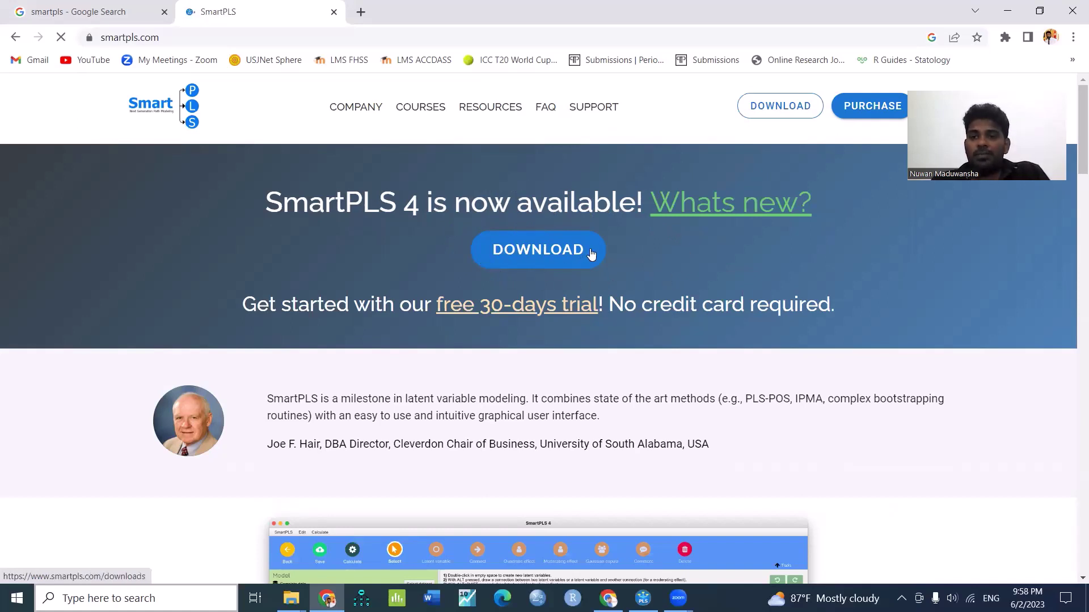
# Go to the SmartPLS 4 download page and start the Windows 64 bit installer download
pyautogui.click(542, 260)
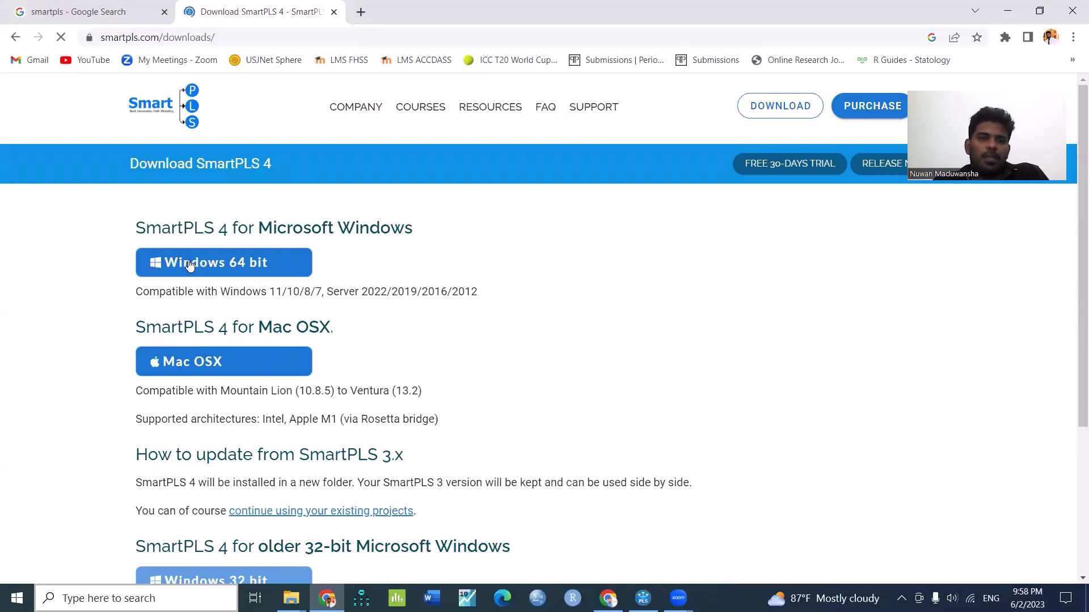
pyautogui.scroll(-3, 253, 477)
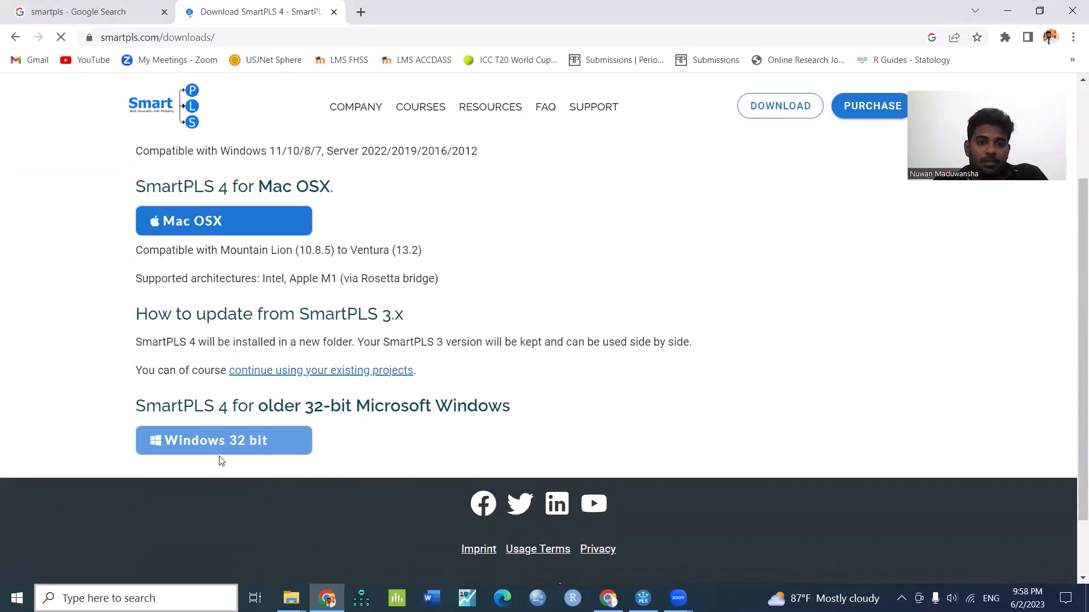
pyautogui.scroll(3, 223, 457)
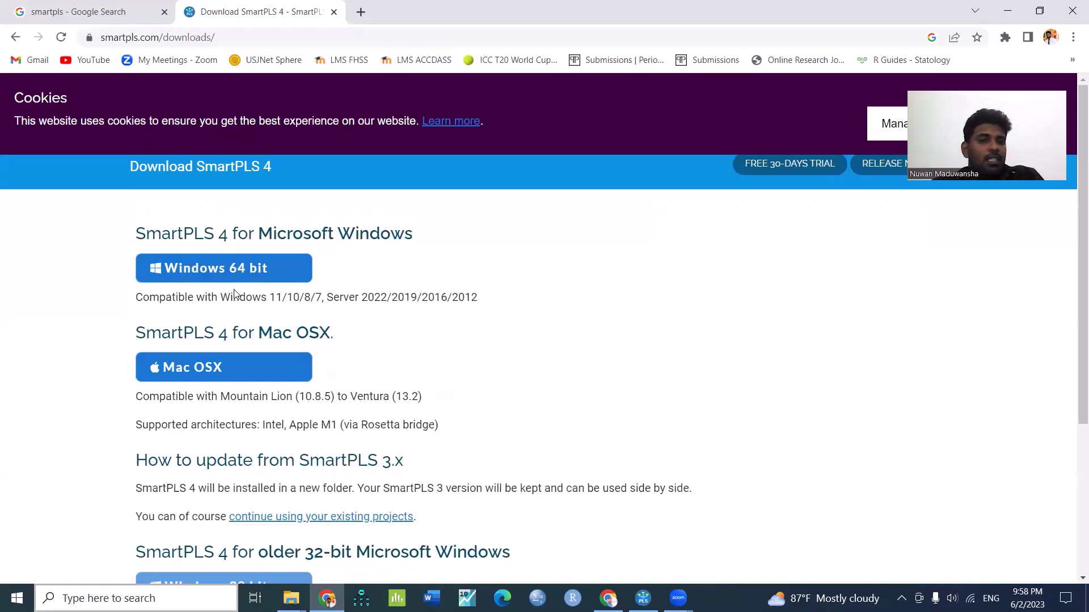
pyautogui.click(278, 274)
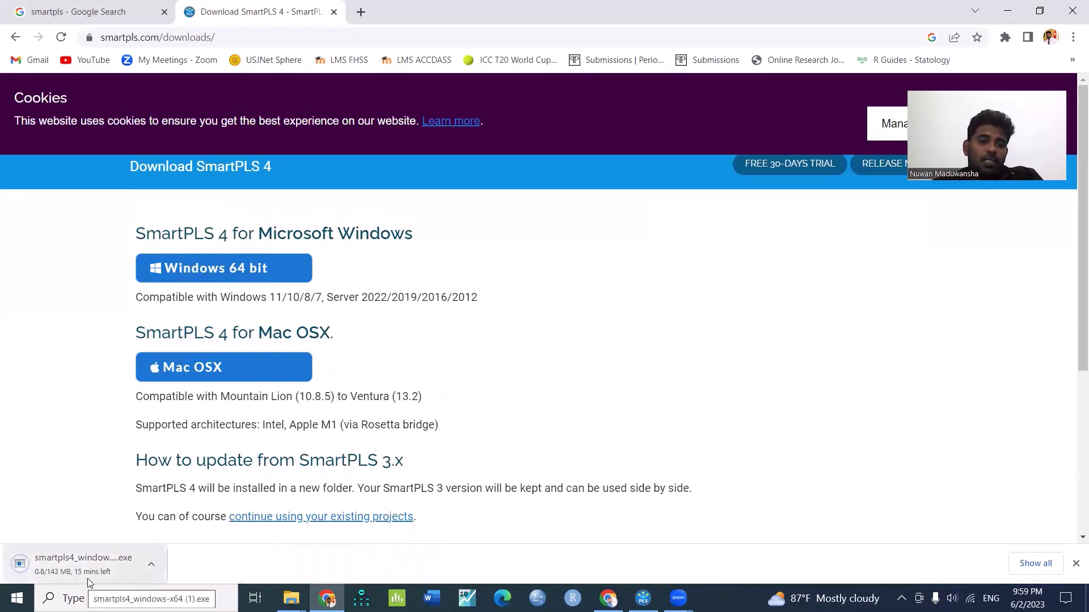
# Cancel the duplicate installer download and switch to the Downloads folder in File Explorer
pyautogui.click(151, 565)
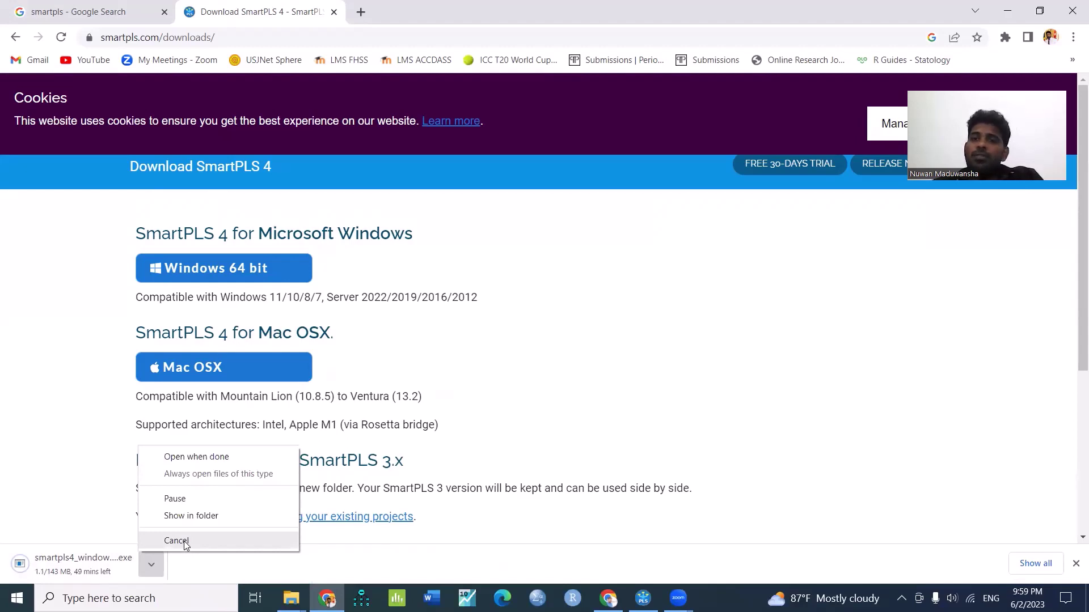
pyautogui.click(183, 540)
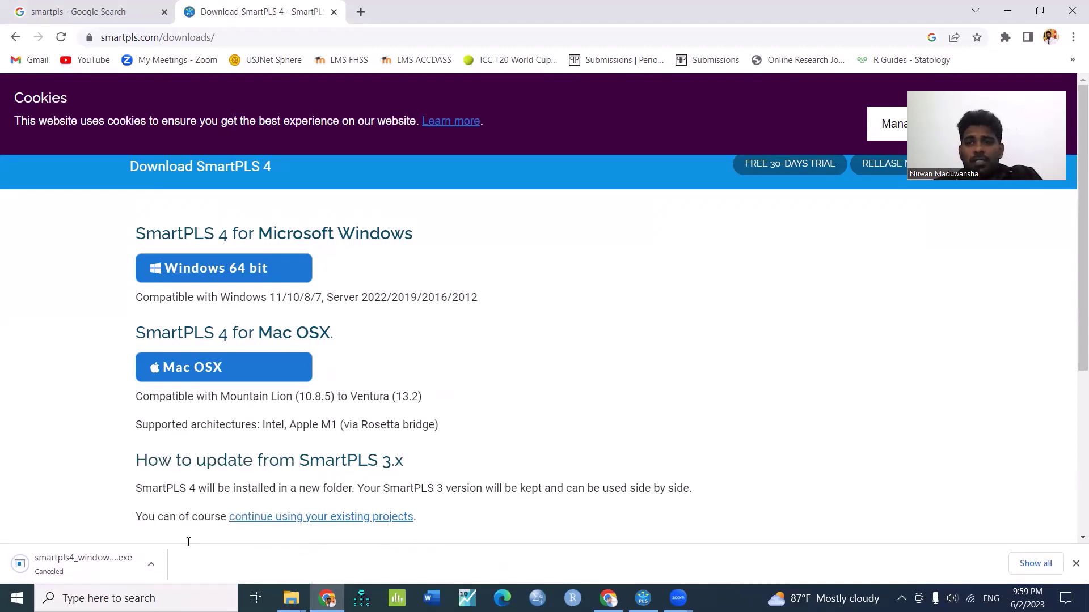
pyautogui.click(1072, 593)
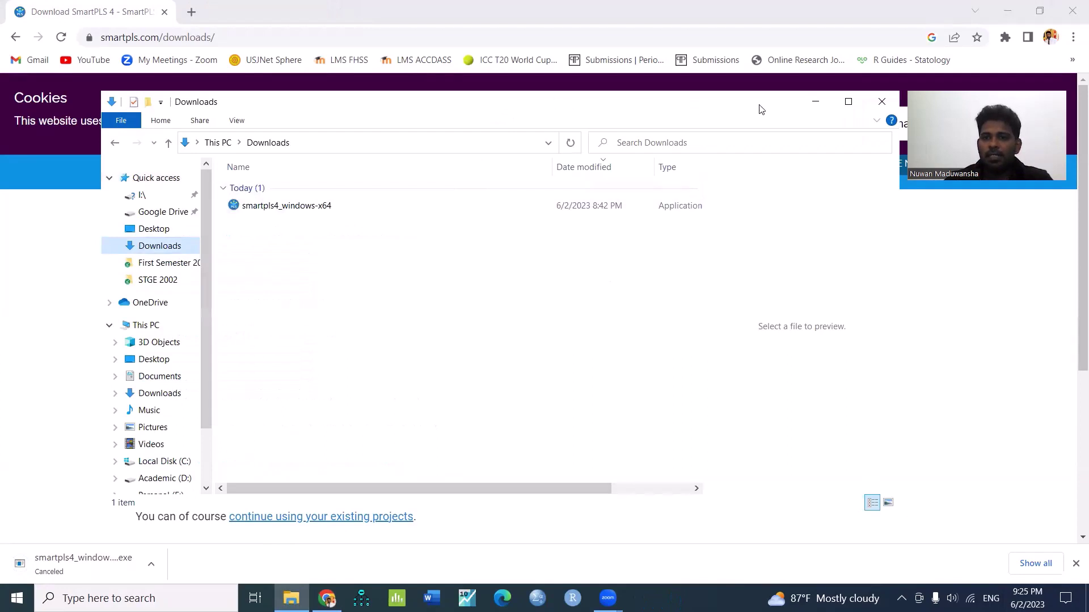
# Maximise the Downloads window and run the smartpls4_windows-x64 installer
pyautogui.click(847, 103)
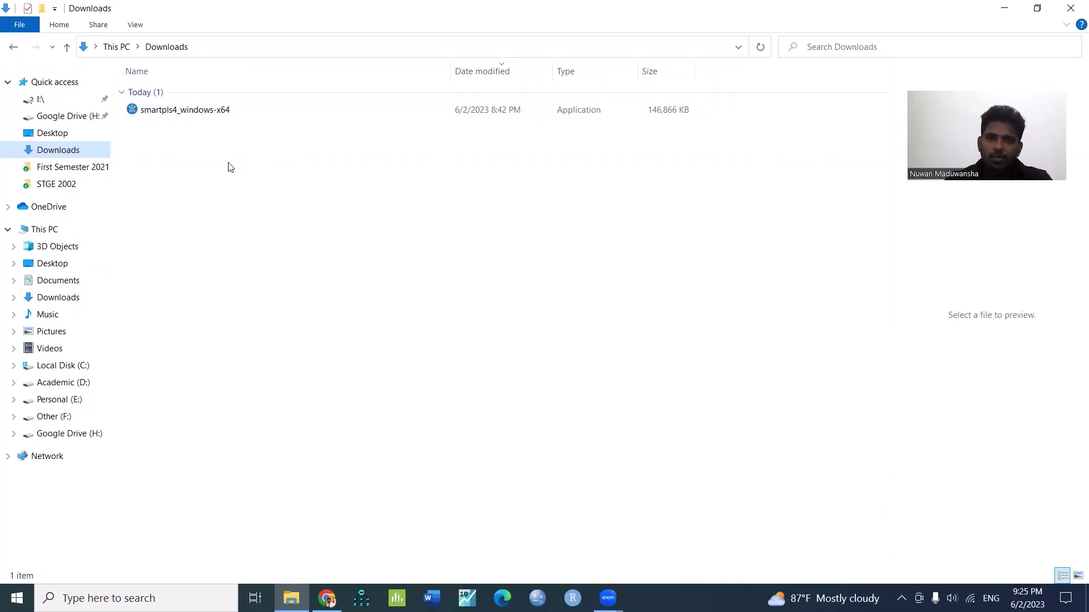
pyautogui.doubleClick(205, 115)
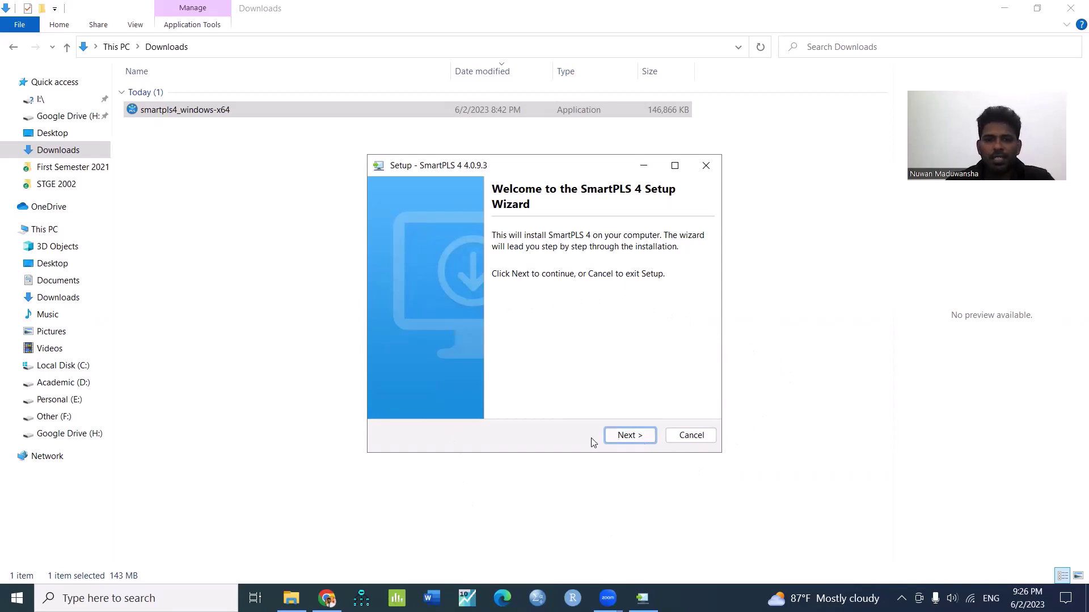
# Install SmartPLS 4 to the default C:\Program Files\SmartPLS 4 folder and launch it
pyautogui.click(627, 436)
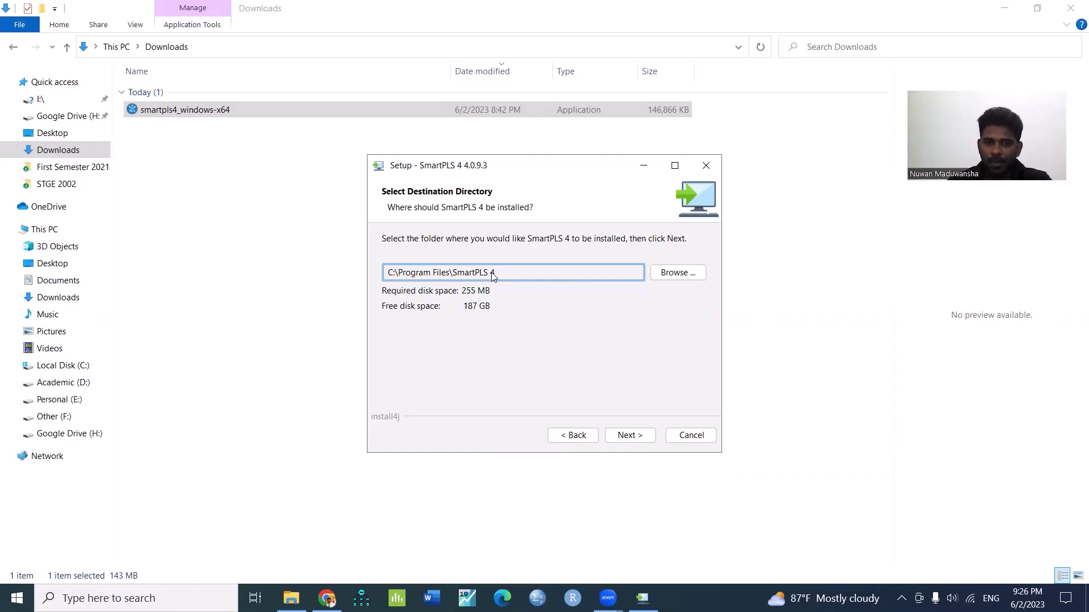
pyautogui.click(627, 437)
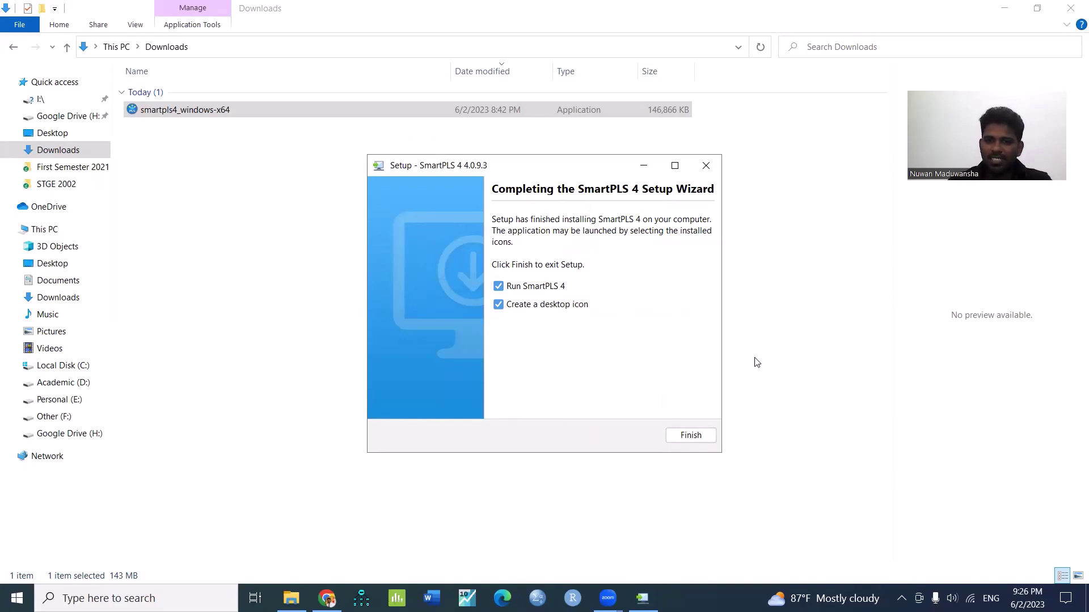
pyautogui.click(690, 437)
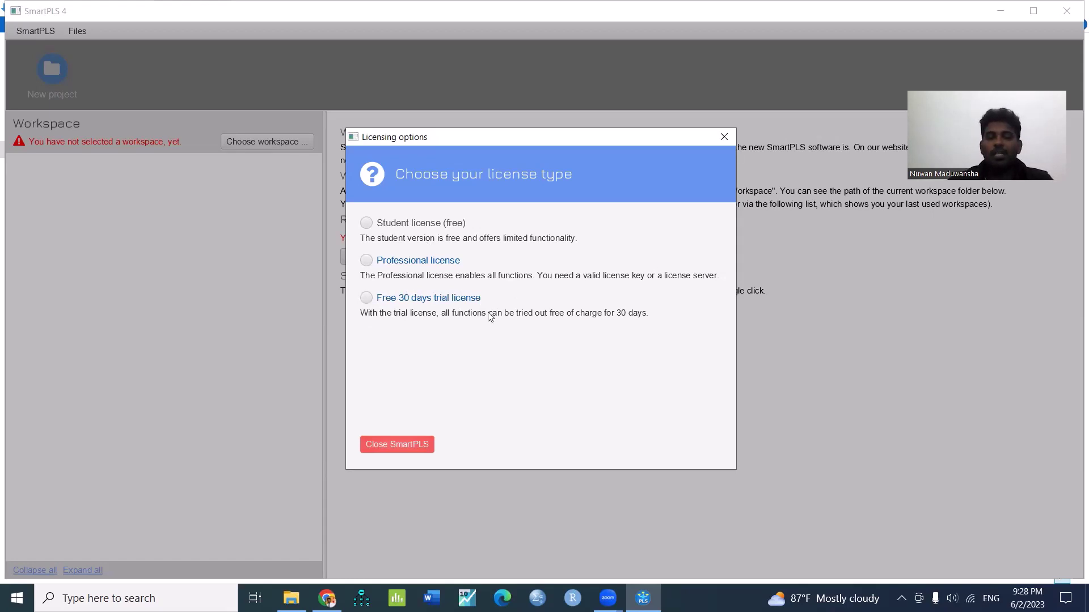
# Register for the Free 30 days trial with your e-mail, first and last name, accepting marketing
pyautogui.click(365, 297)
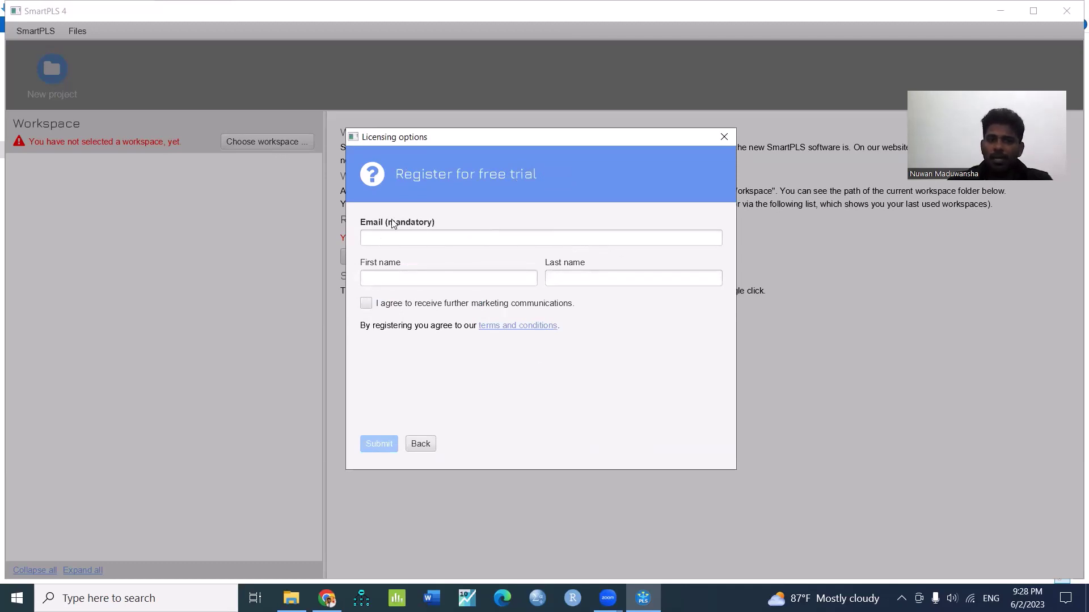
pyautogui.click(407, 236)
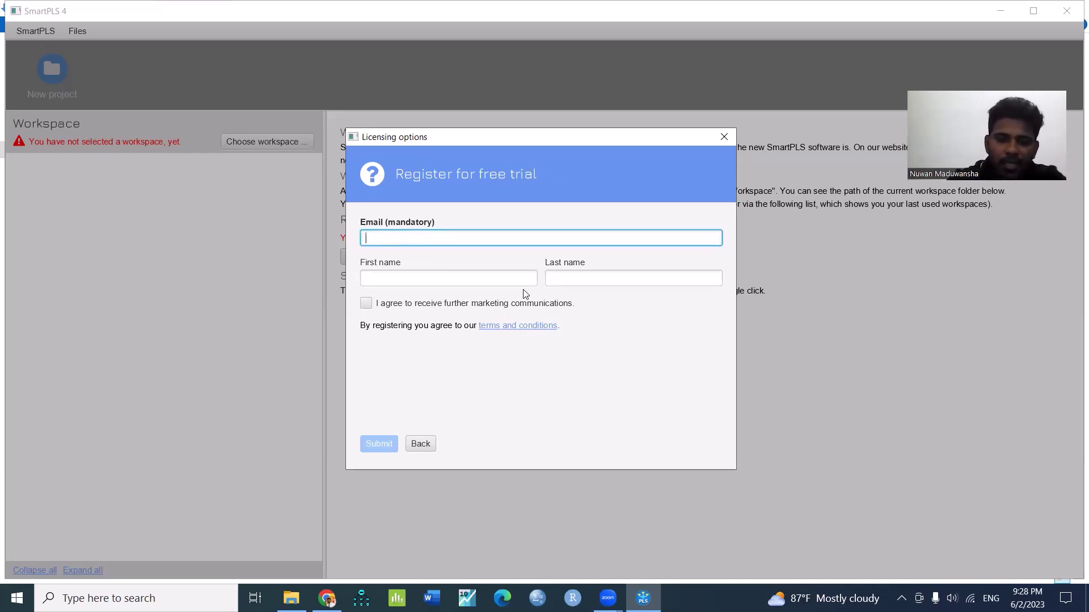
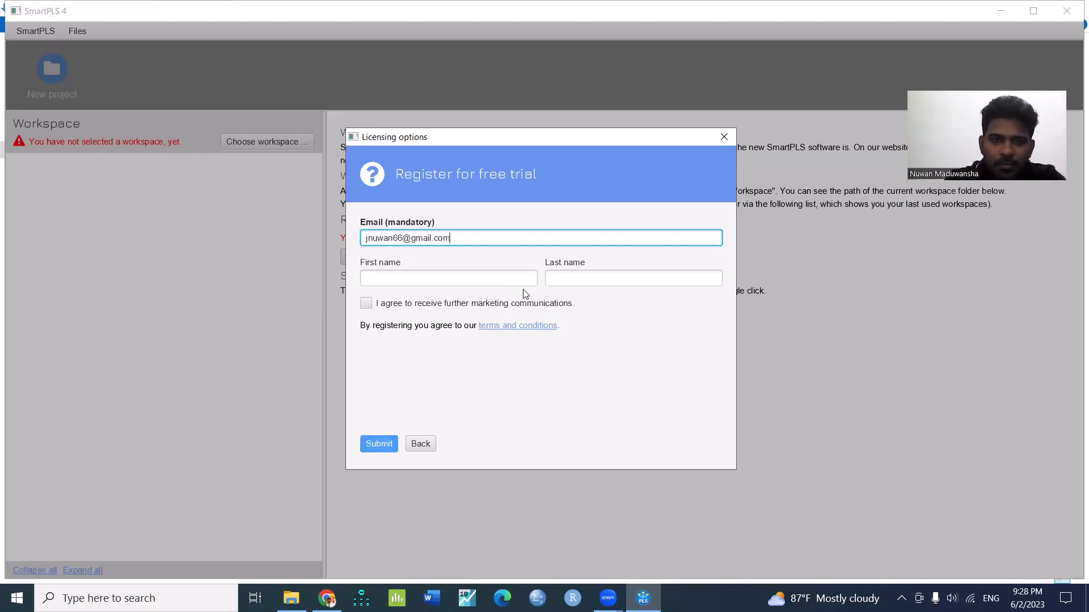
pyautogui.click(454, 284)
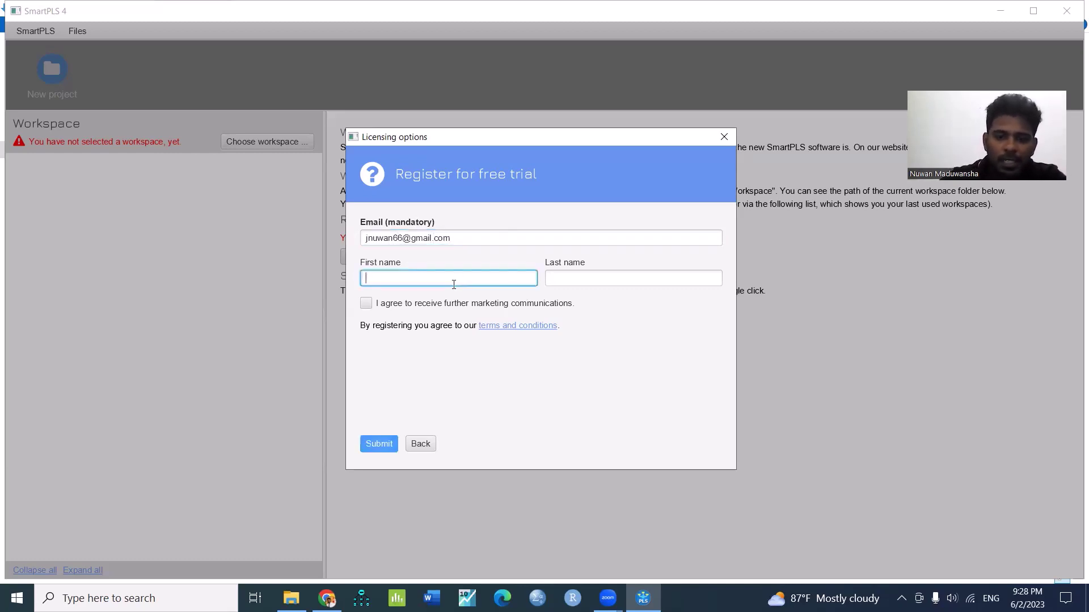
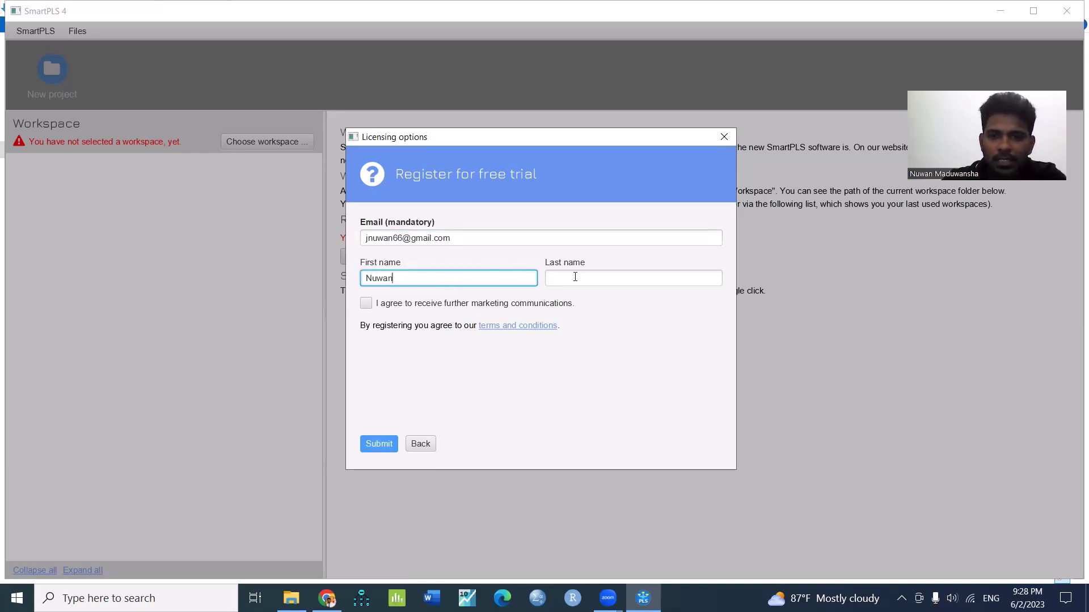
pyautogui.click(576, 274)
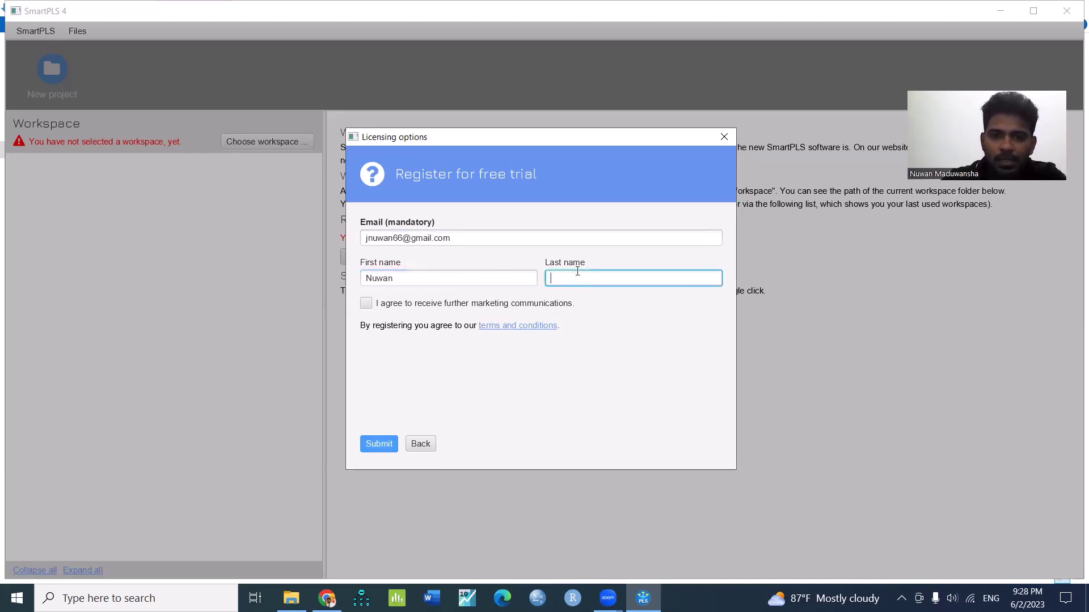
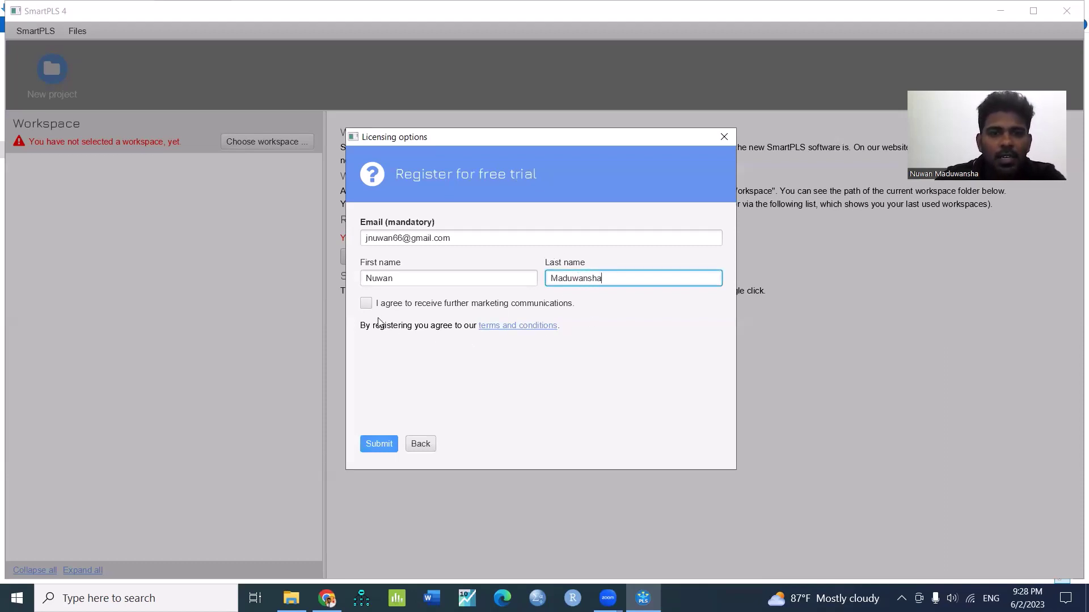
pyautogui.click(365, 305)
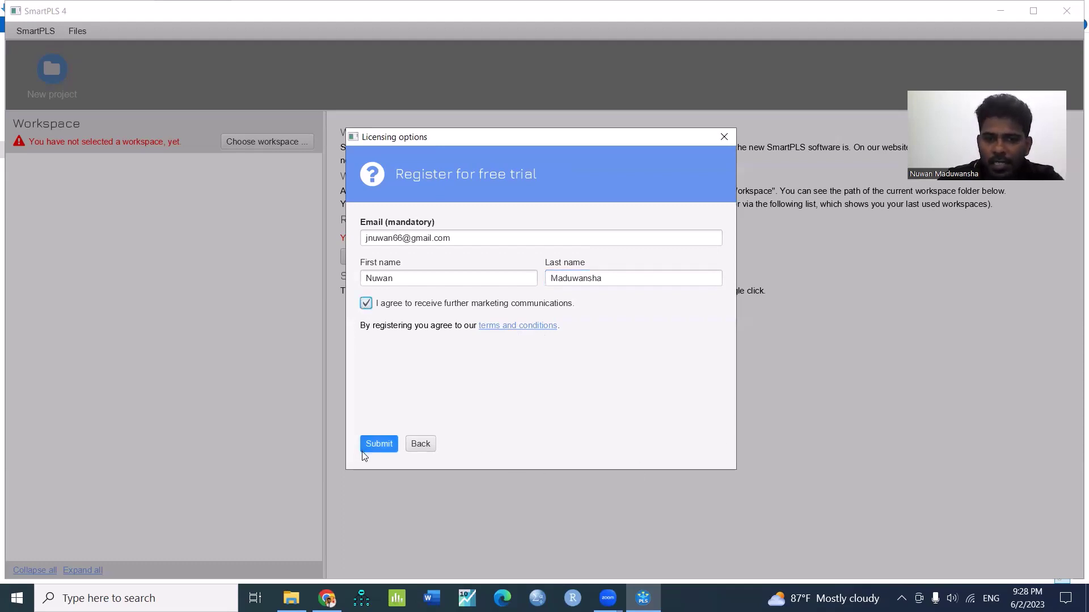
pyautogui.click(376, 444)
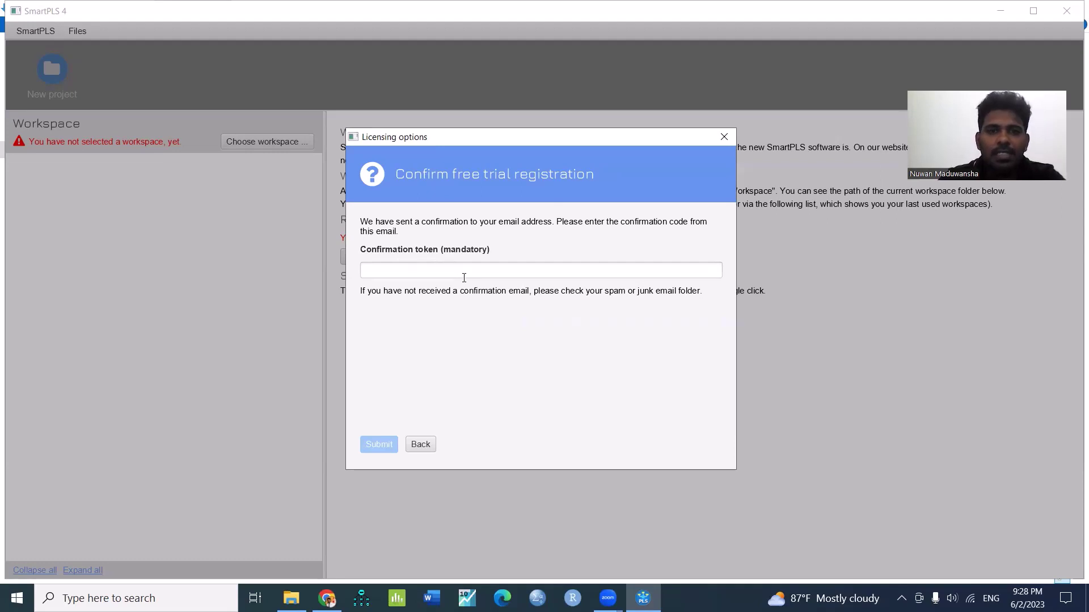
pyautogui.moveTo(319, 593)
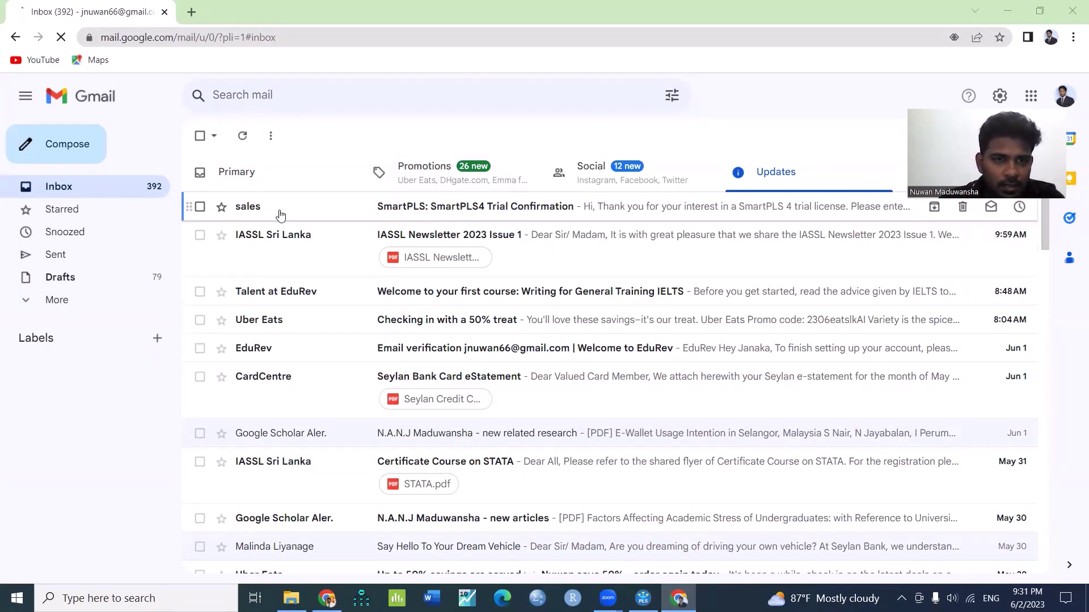
# Select the confirmation code in the SmartPLS4 Trial Confirmation email and return to SmartPLS 4
pyautogui.click(446, 215)
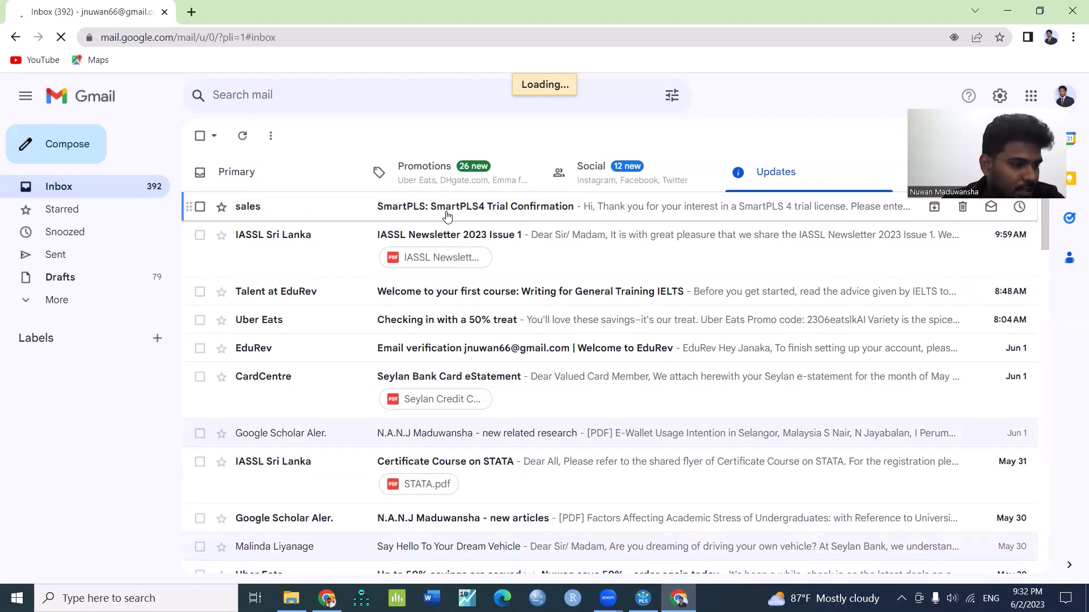
pyautogui.scroll(-4, 397, 363)
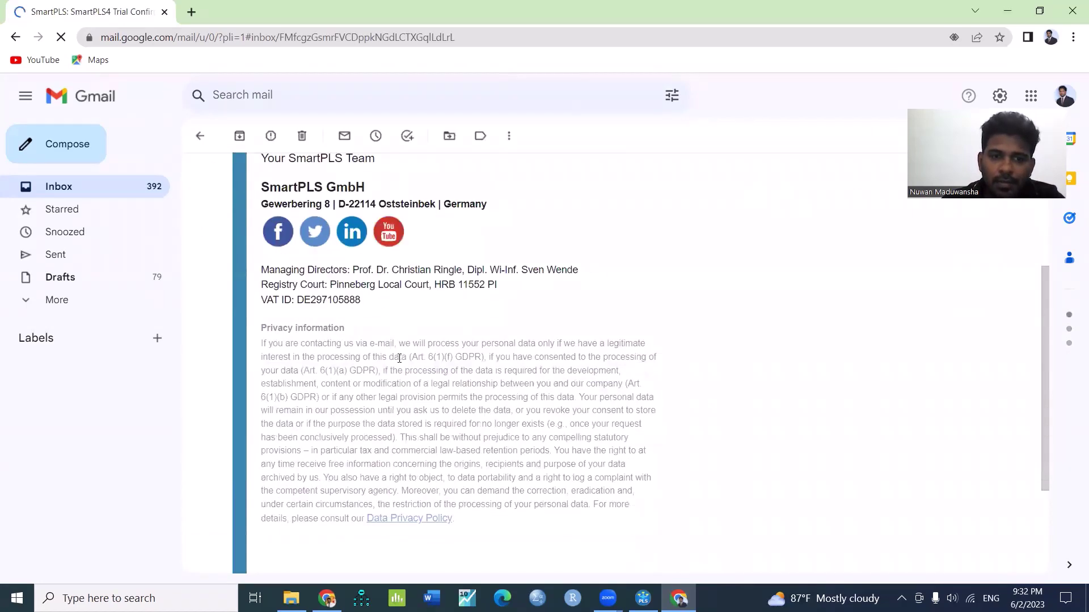
pyautogui.scroll(-3, 399, 358)
pyautogui.scroll(5, 399, 363)
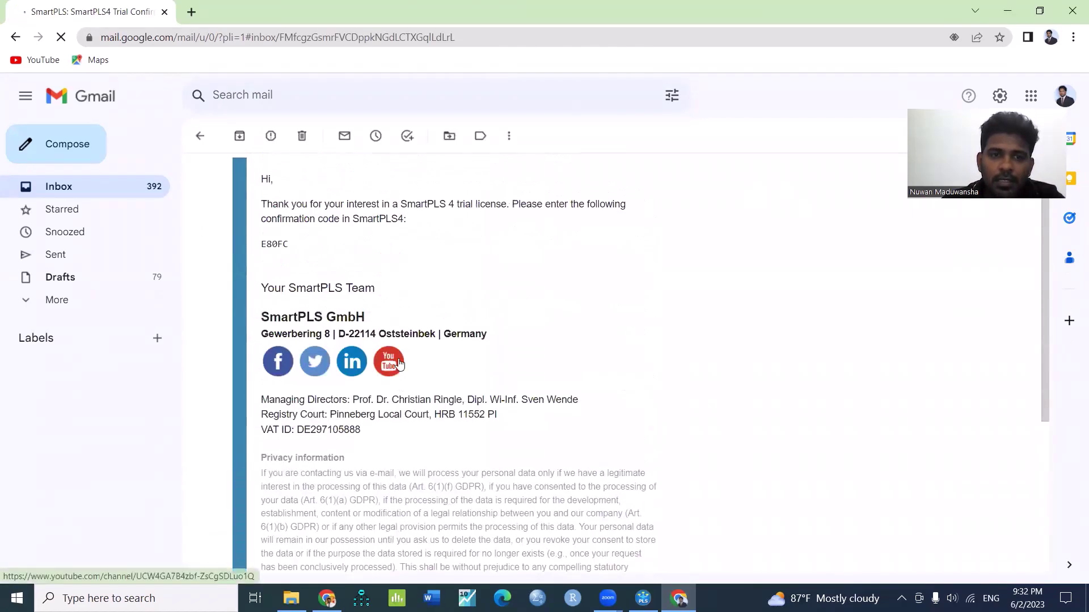
pyautogui.scroll(2, 399, 362)
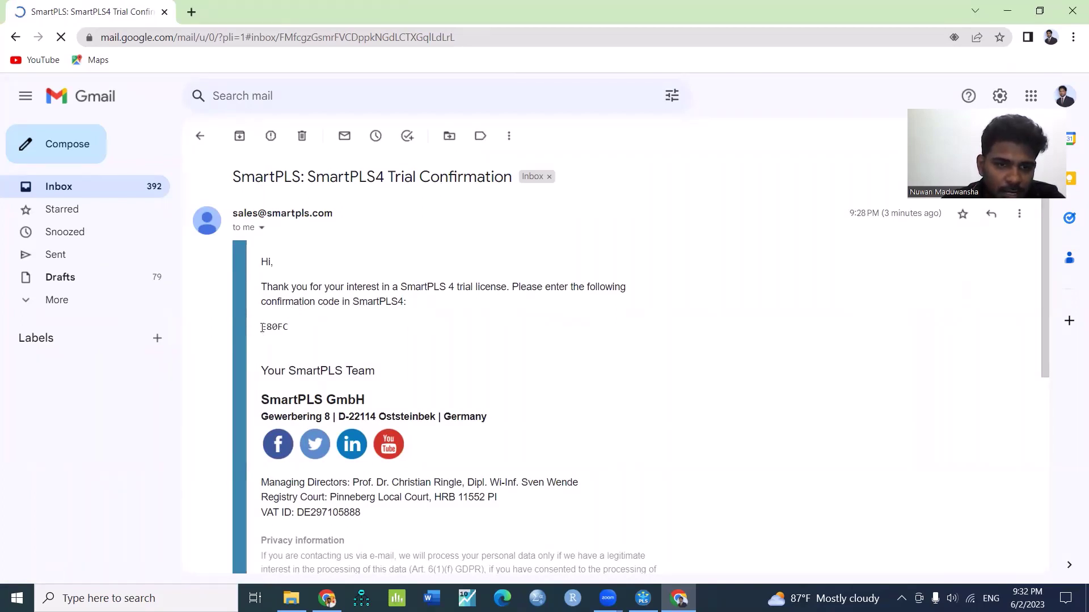
pyautogui.moveTo(262, 328); pyautogui.dragTo(291, 332)
pyautogui.hotkey('ctrl', 'c')
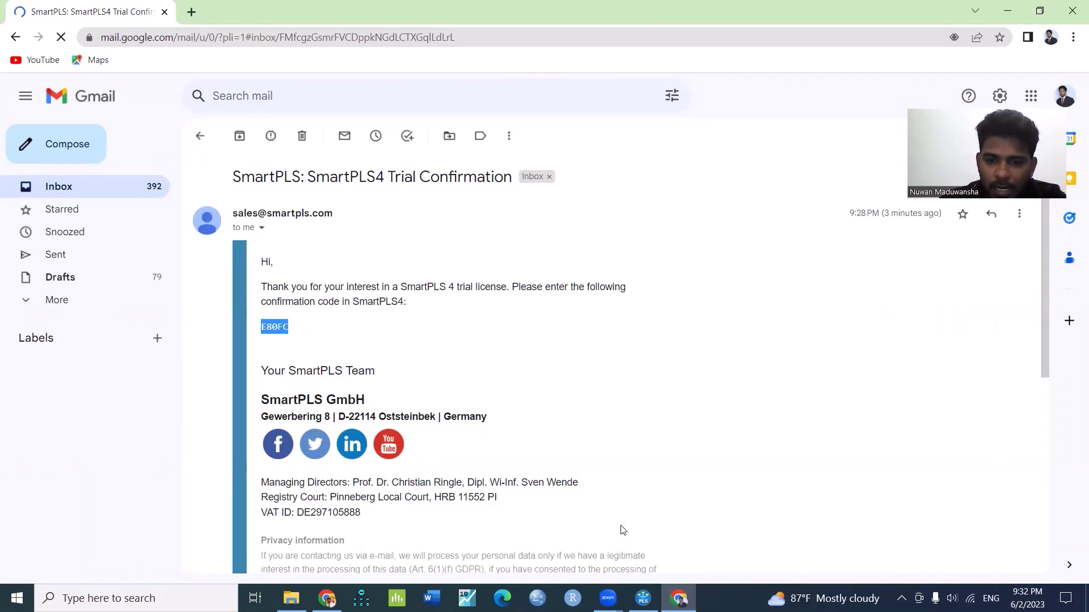
pyautogui.click(643, 599)
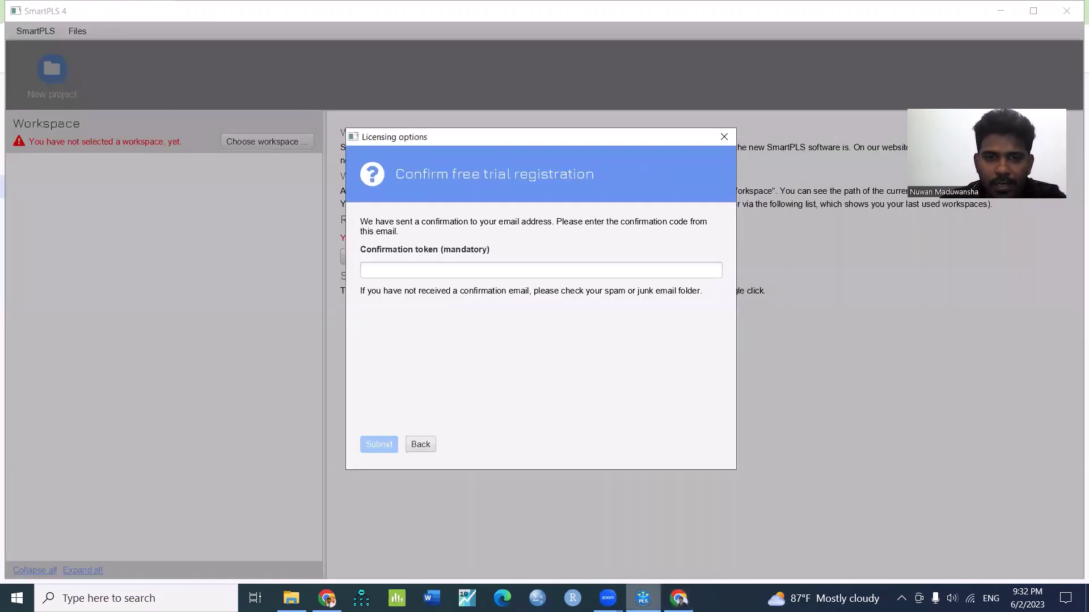
# Paste the confirmation token, submit it, and start using the trial licensed until 2023-07-03
pyautogui.click(399, 269)
pyautogui.rightClick(399, 269)
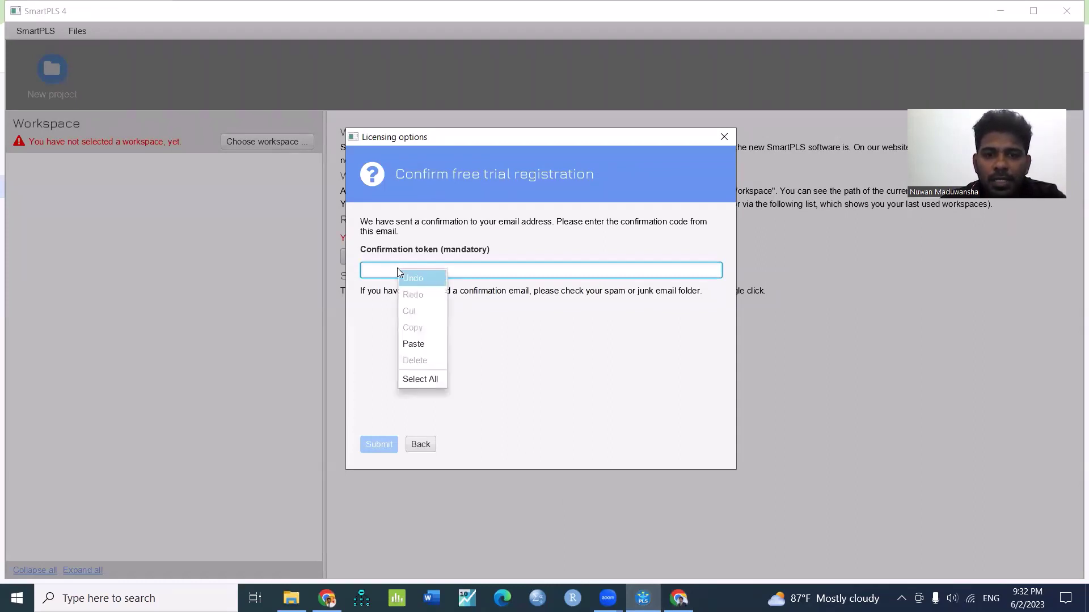
pyautogui.click(417, 344)
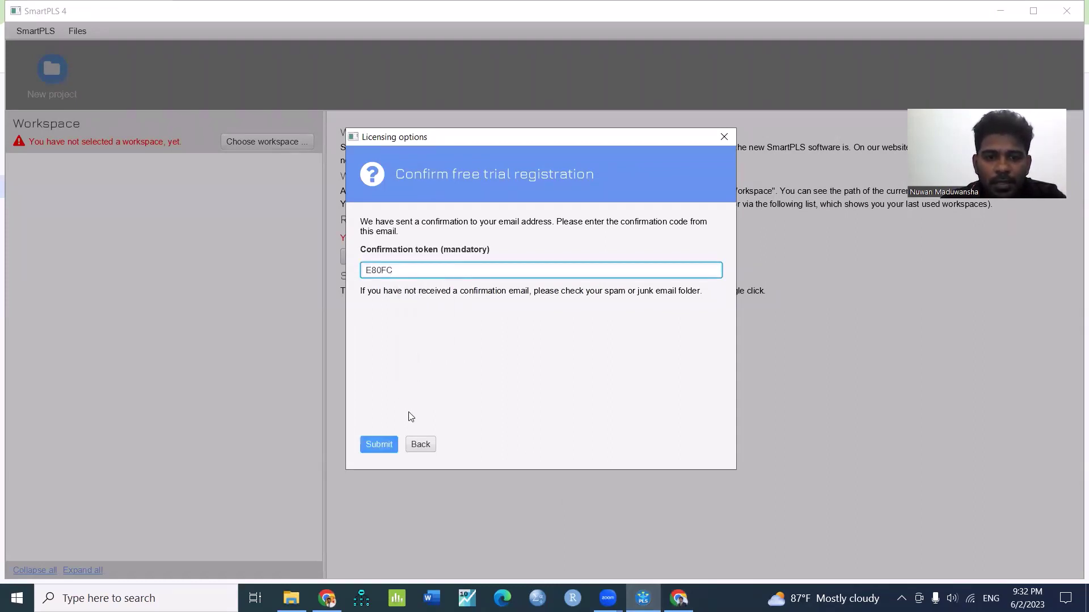
pyautogui.click(377, 445)
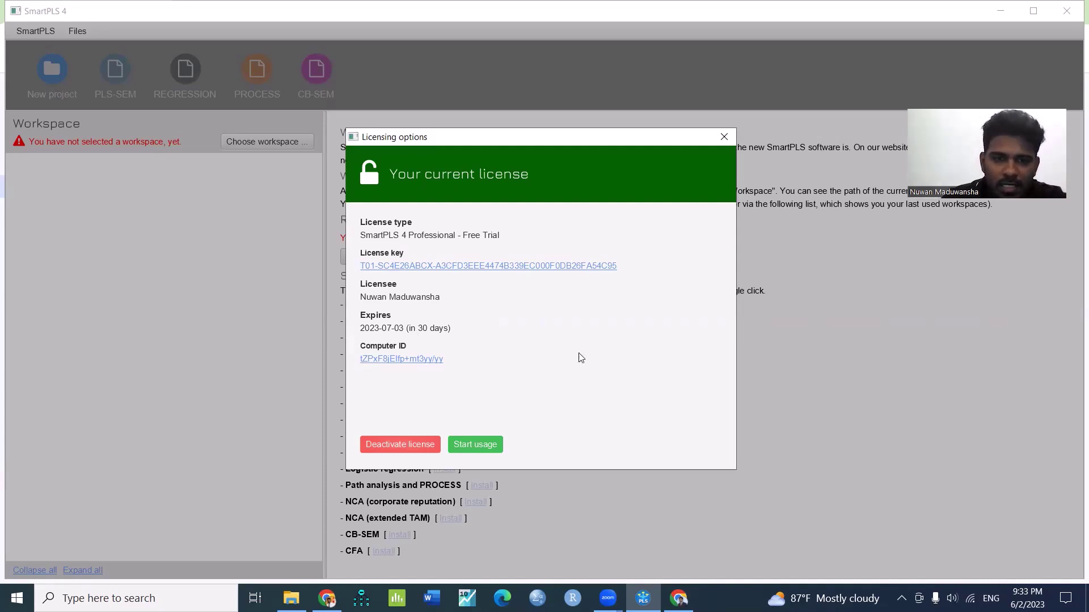
pyautogui.click(492, 447)
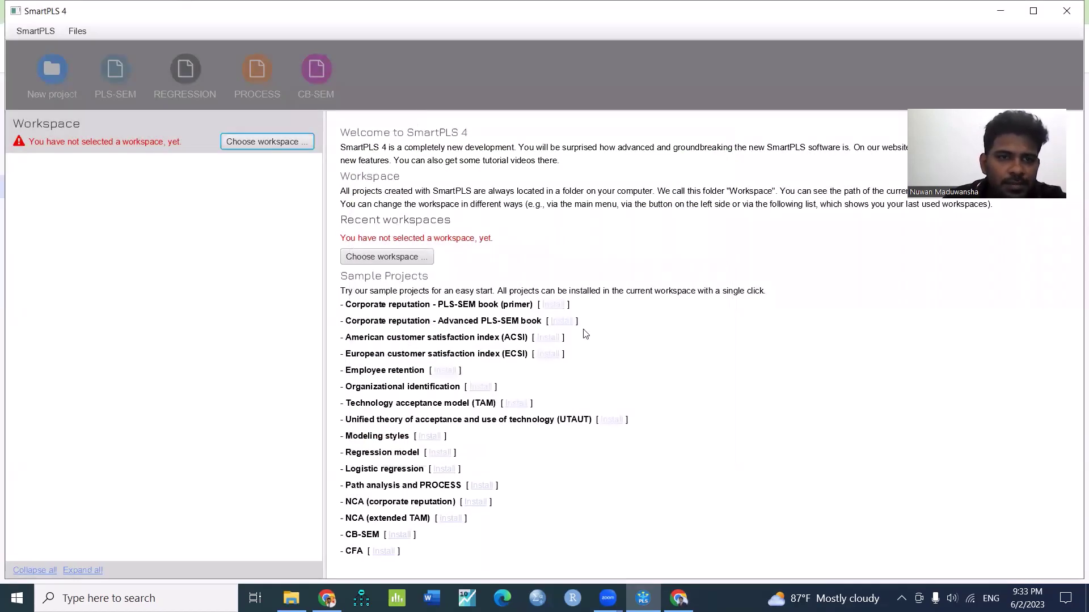
# Browse the SmartPLS application and file menus, then close them
pyautogui.click(25, 32)
pyautogui.press('Escape')
pyautogui.press('Right')
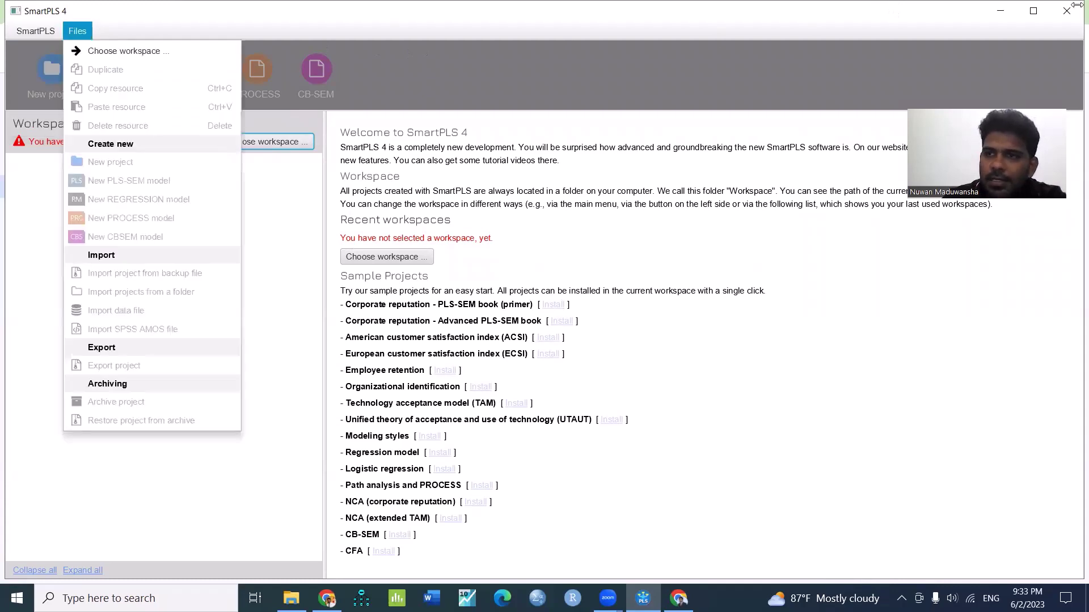
pyautogui.press('Escape')
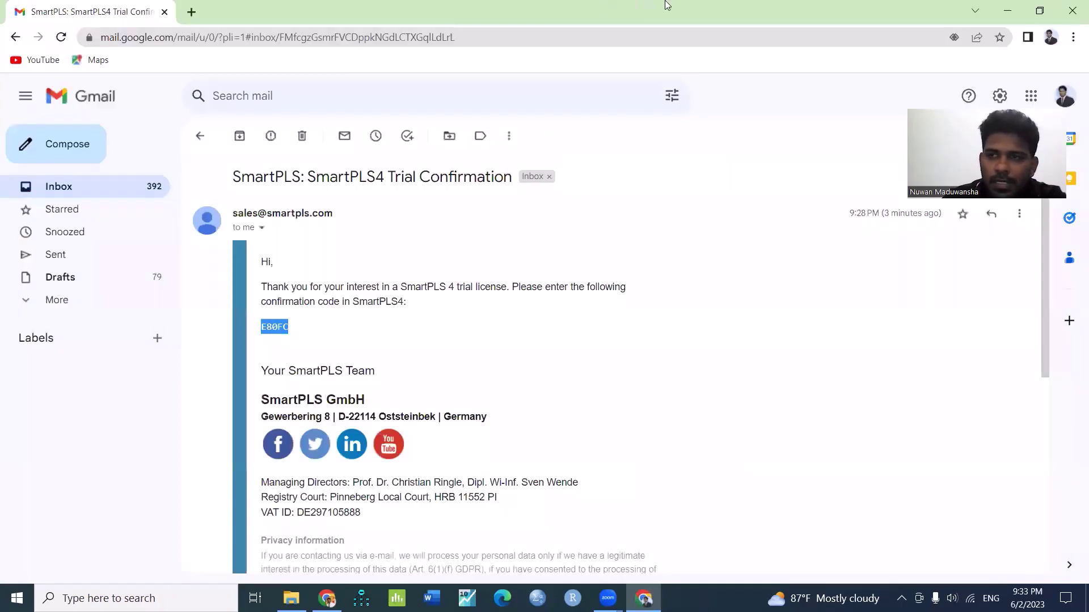
# Minimise the Gmail, Downloads and browser windows, then relaunch SmartPLS 4 from the desktop
pyautogui.click(1000, 7)
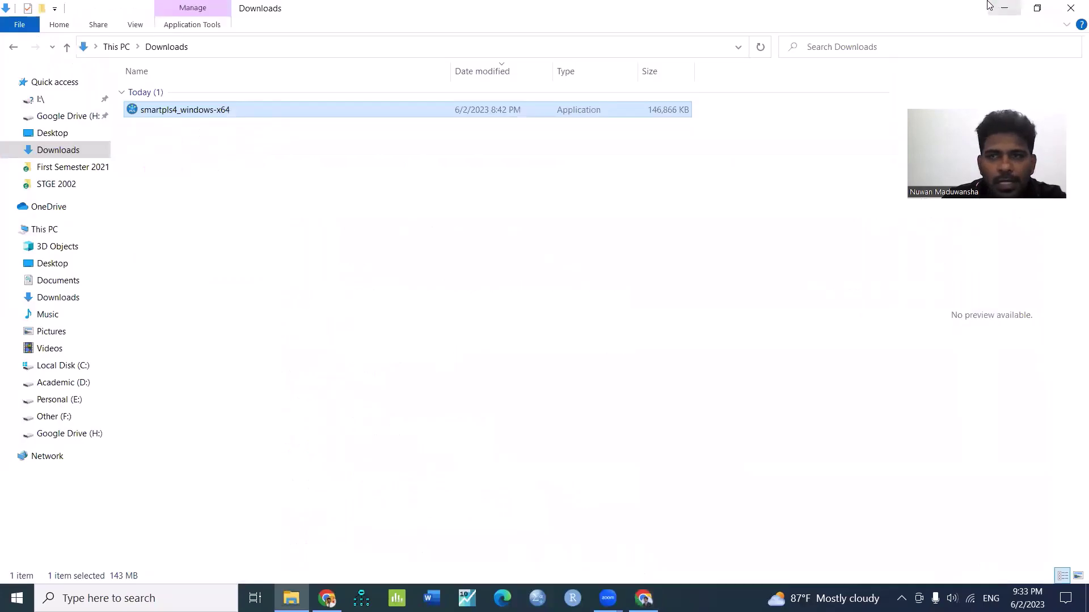
pyautogui.click(1004, 7)
pyautogui.click(1006, 7)
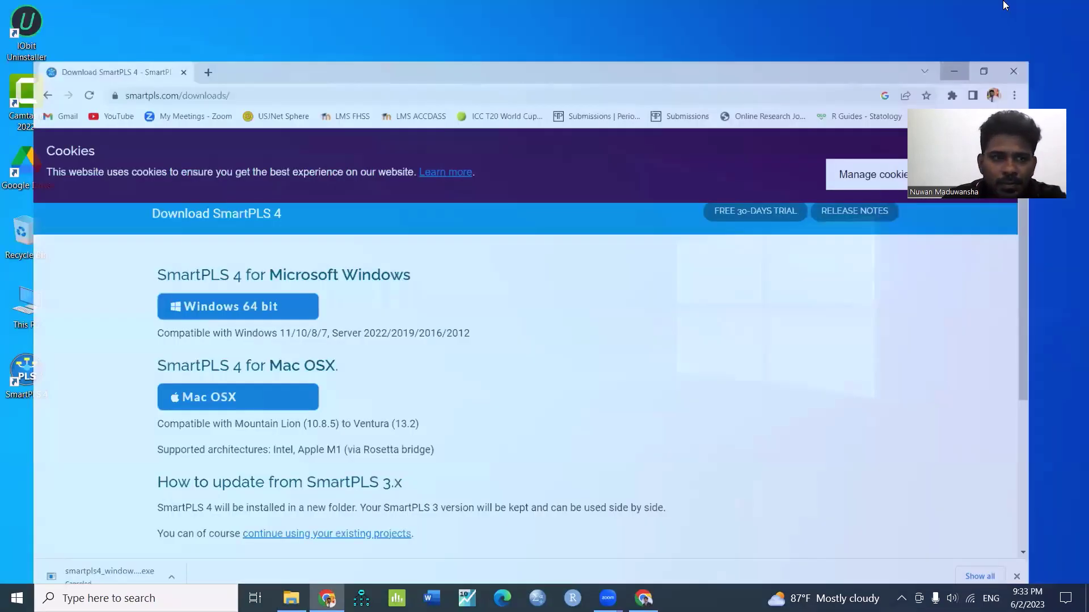
pyautogui.doubleClick(26, 374)
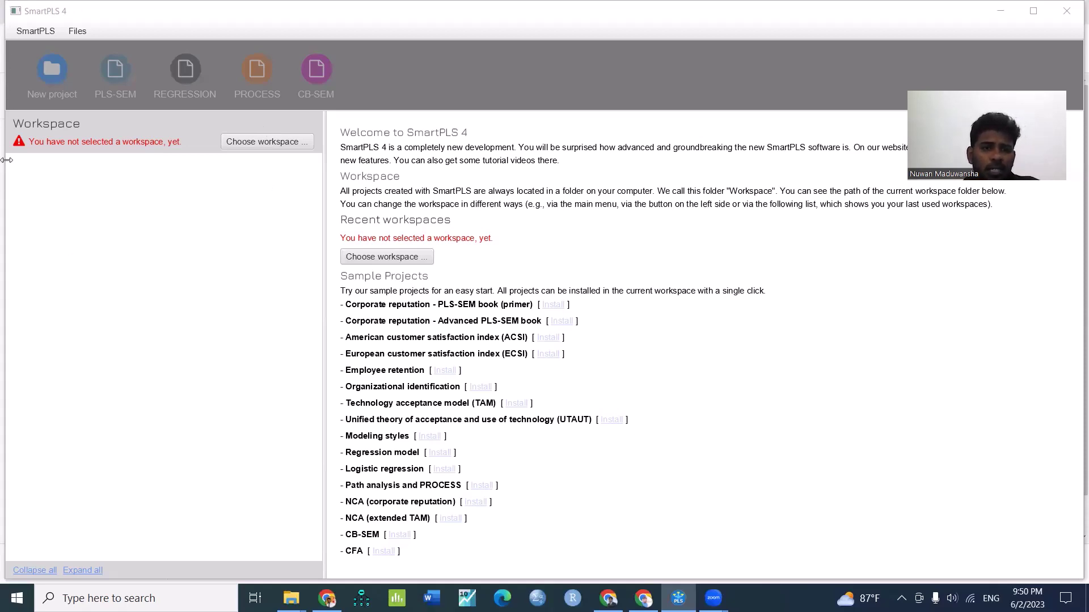
# From the workspace chooser, create a new folder named SMART PLS on Personal (E:)
pyautogui.click(281, 141)
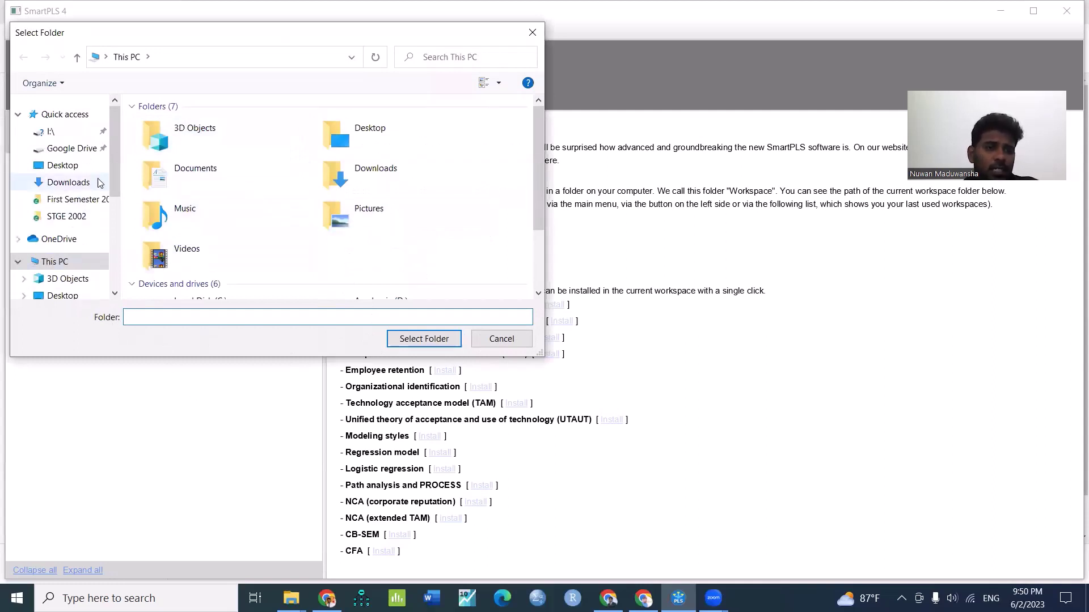
pyautogui.scroll(-1, 71, 261)
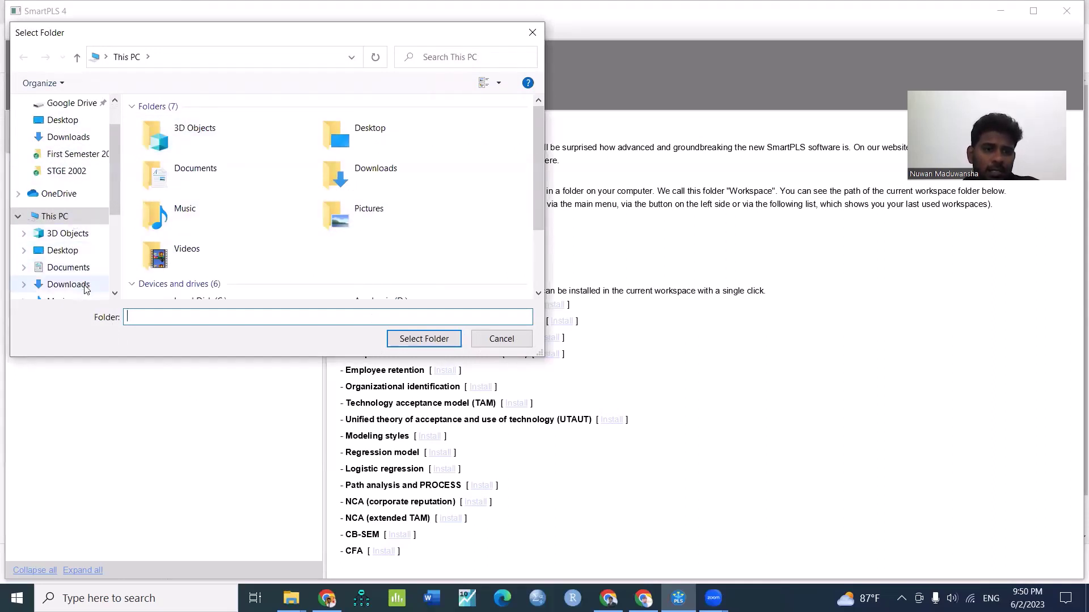
pyautogui.scroll(-2, 74, 278)
pyautogui.scroll(-1, 85, 289)
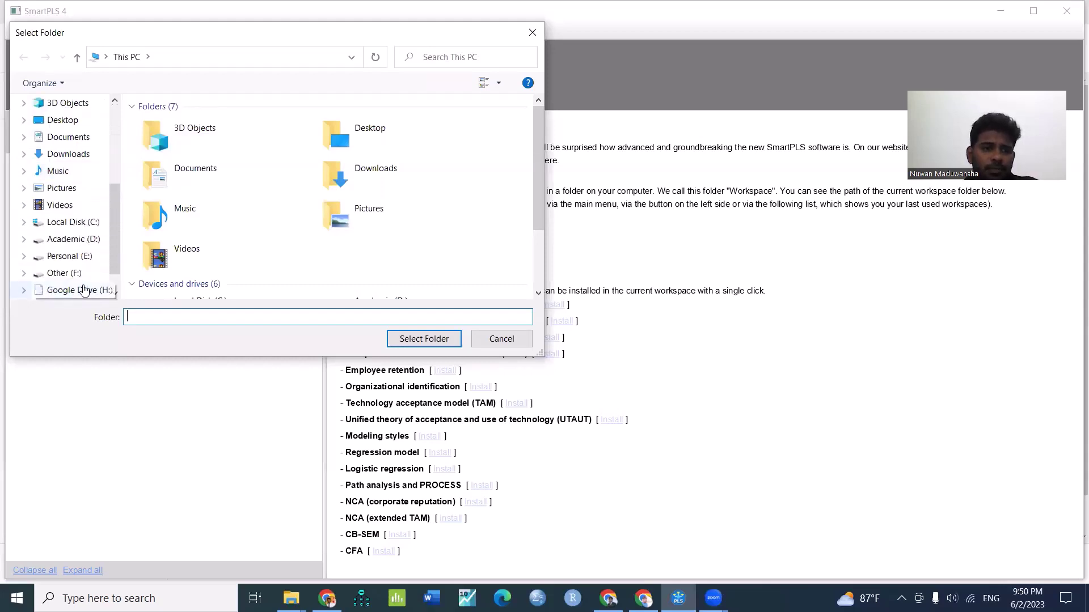
pyautogui.click(68, 257)
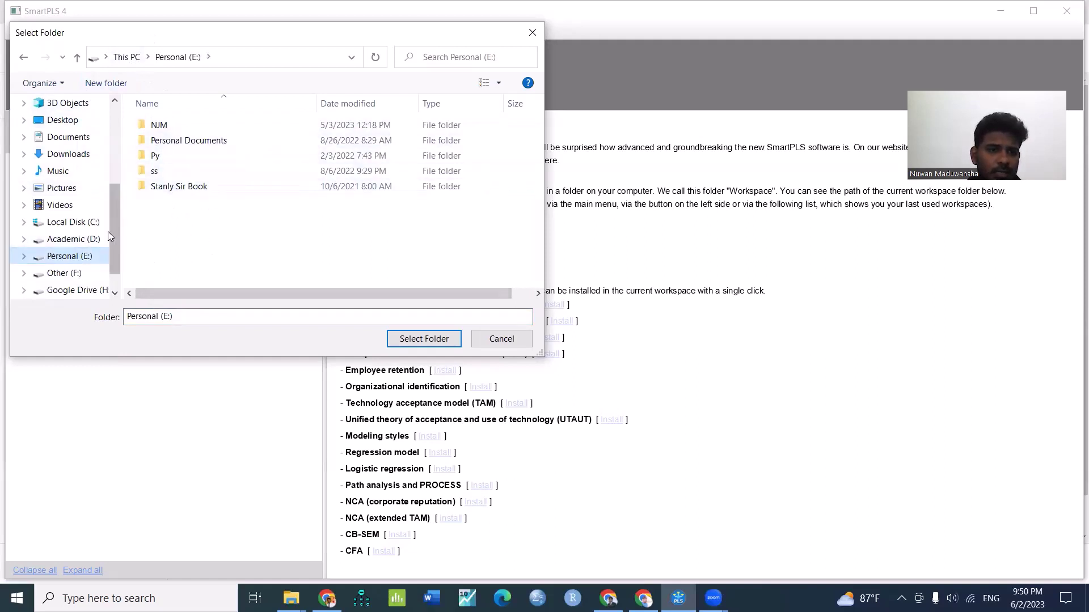
pyautogui.click(106, 83)
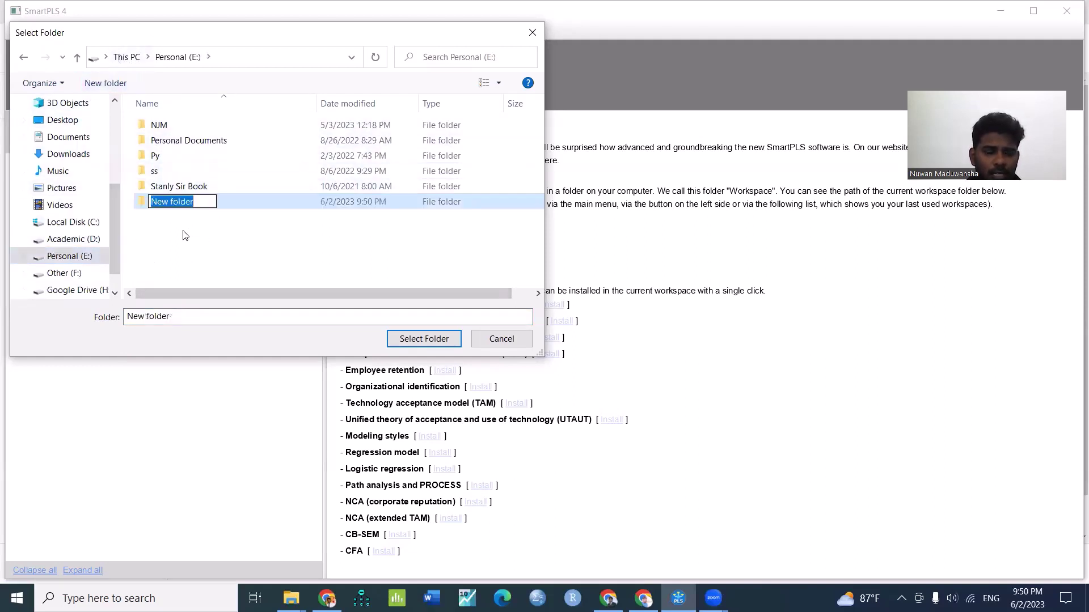
pyautogui.write('SM')
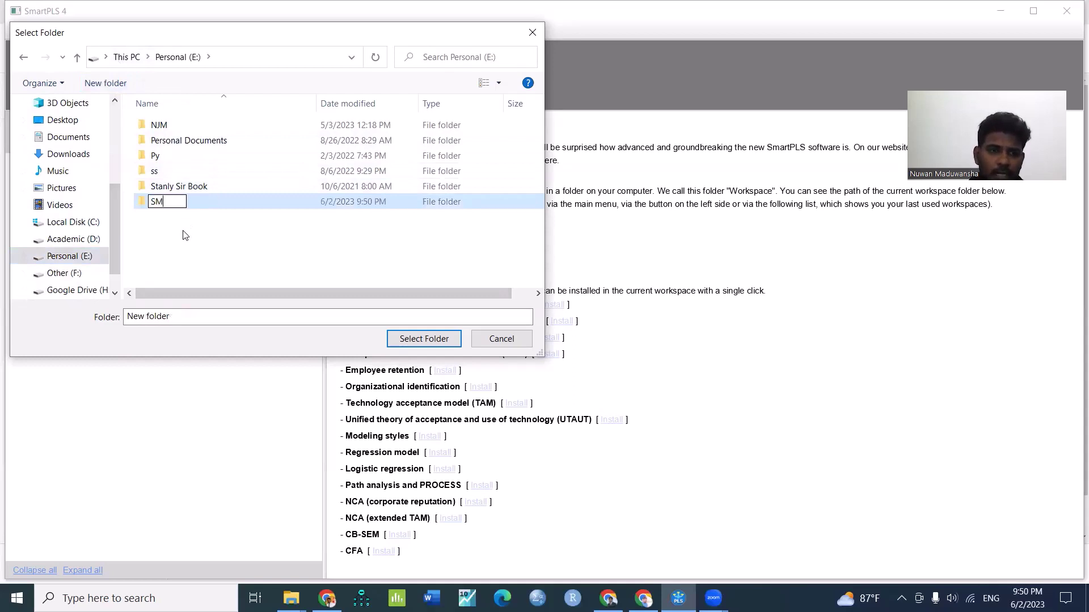
pyautogui.write('ART ')
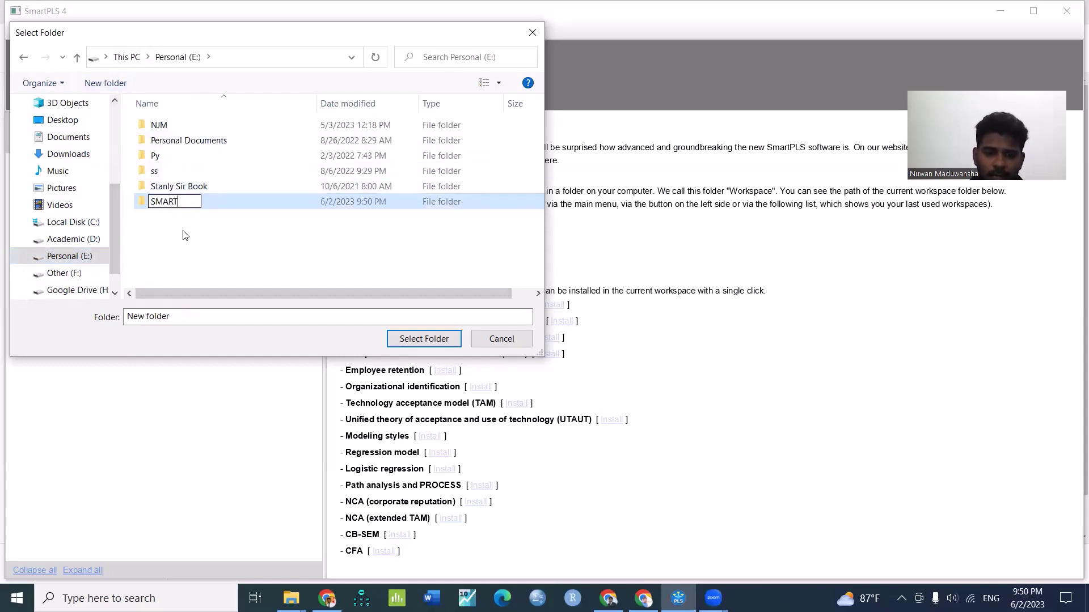
pyautogui.write('PLS')
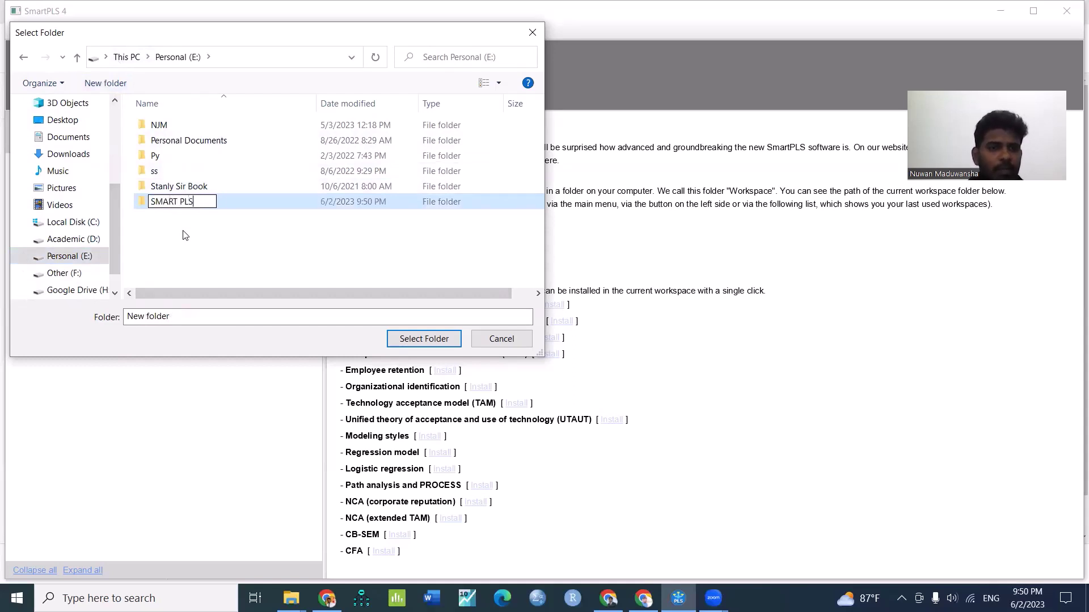
pyautogui.press('Return')
# Select E:\SMART PLS as the SmartPLS workspace folder
pyautogui.doubleClick(240, 204)
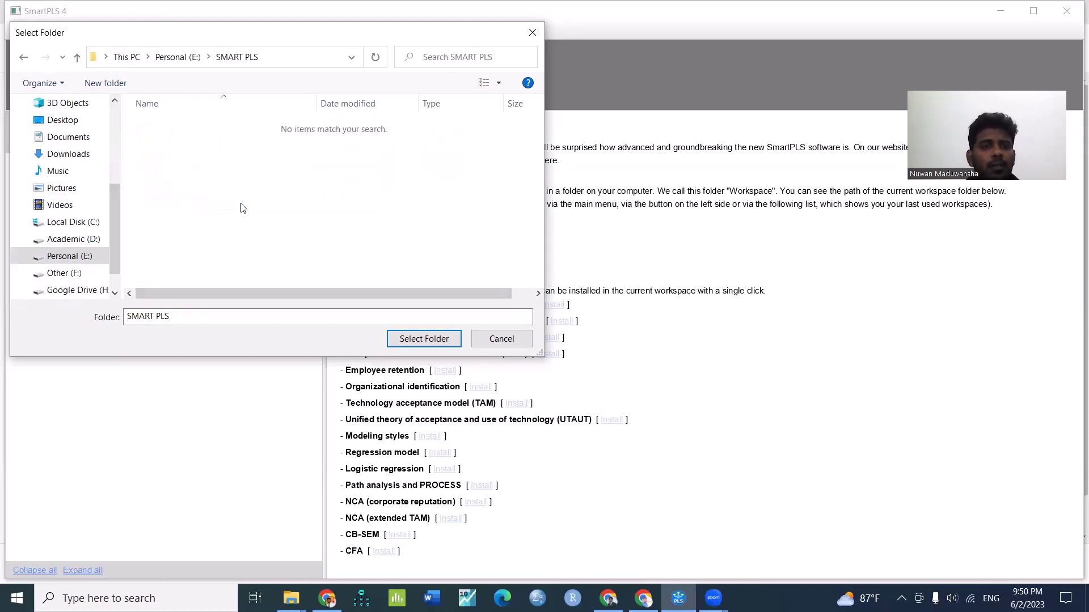
pyautogui.click(77, 57)
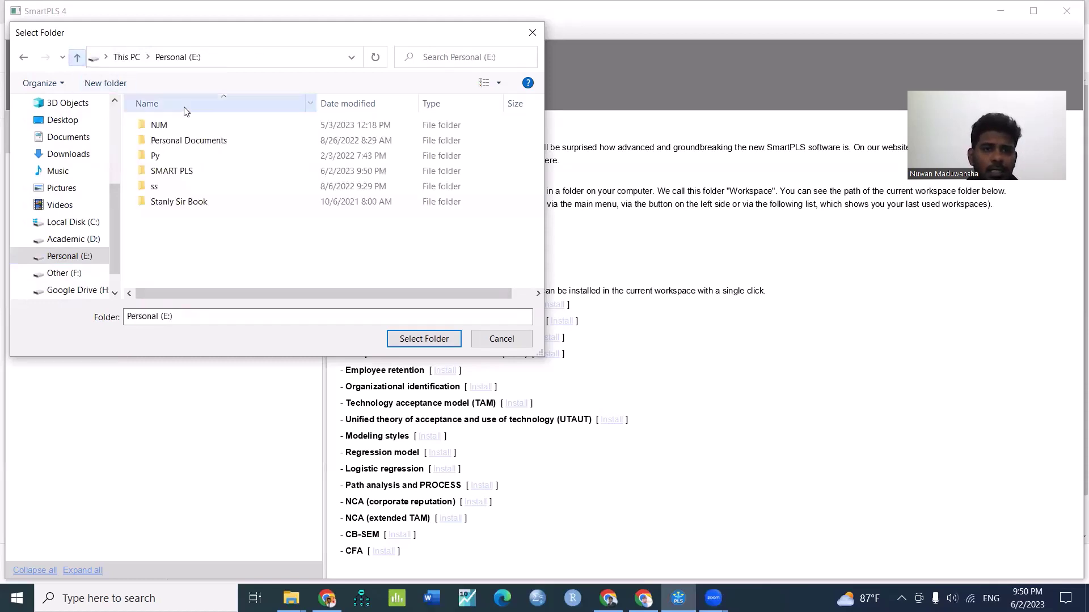
pyautogui.click(197, 173)
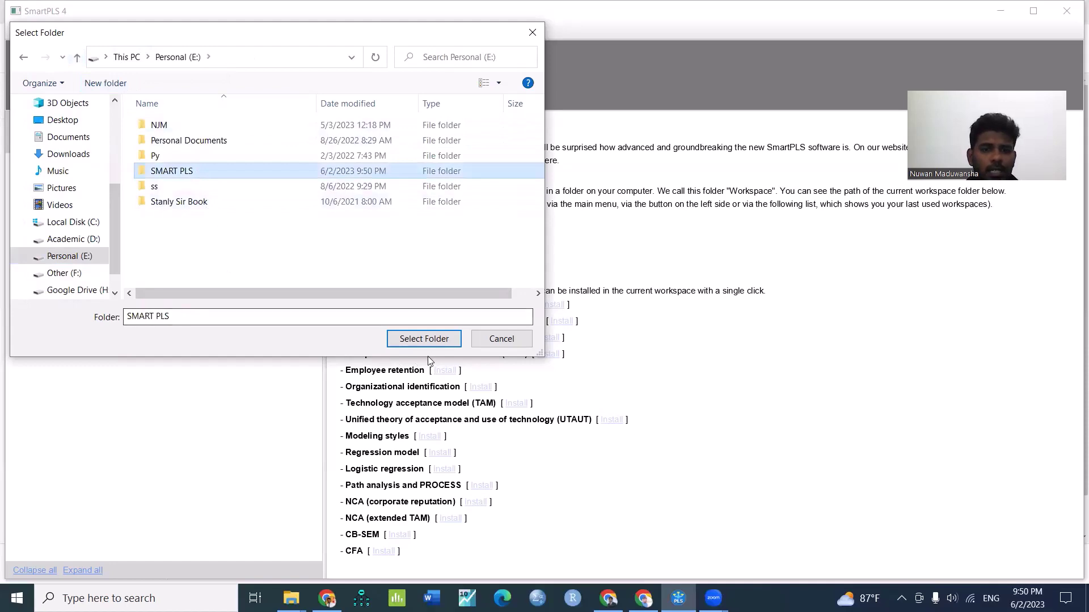
pyautogui.click(423, 340)
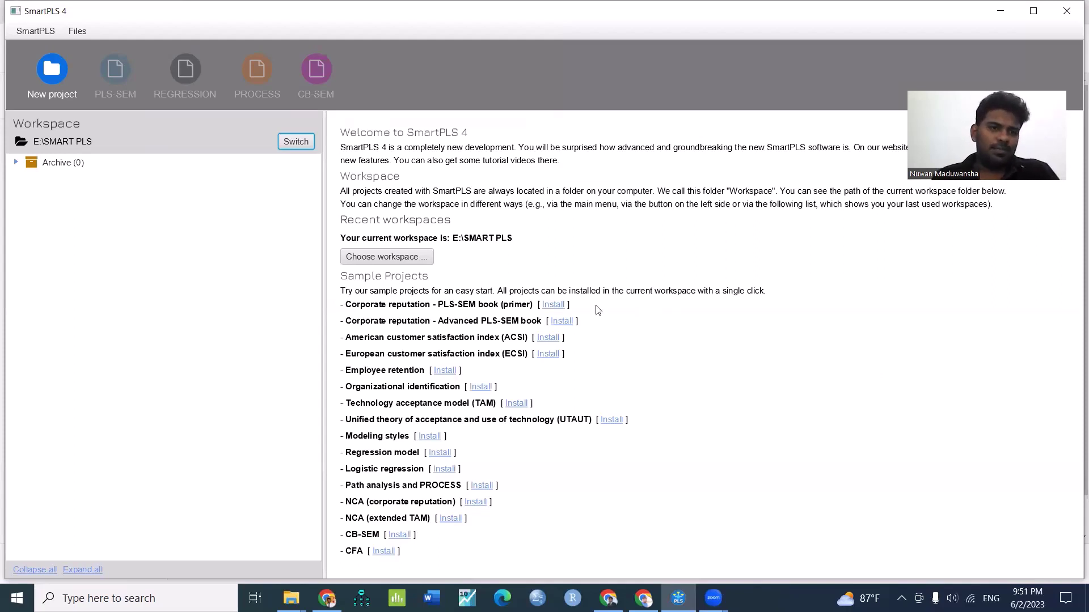
# Create a new empty project named 'Pl' in the E:\SMART PLS workspace
pyautogui.click(55, 75)
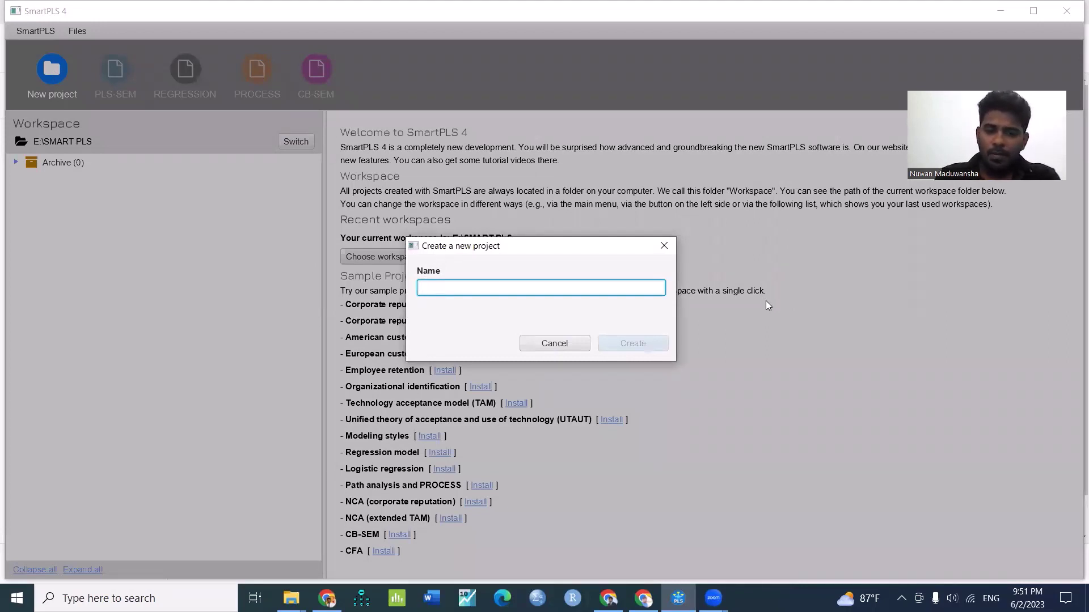
pyautogui.write('P')
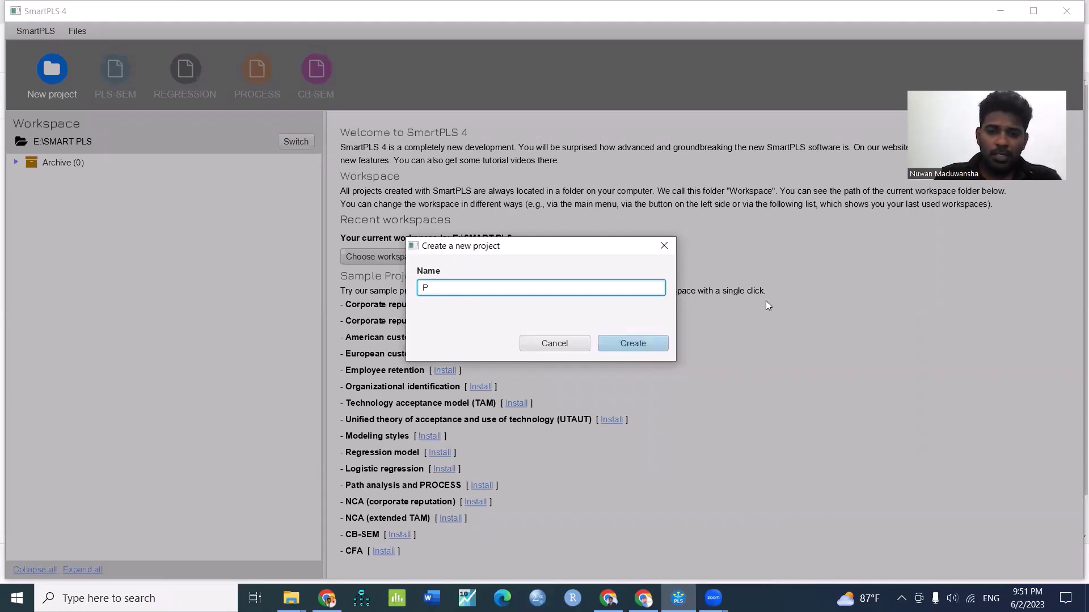
pyautogui.write('l')
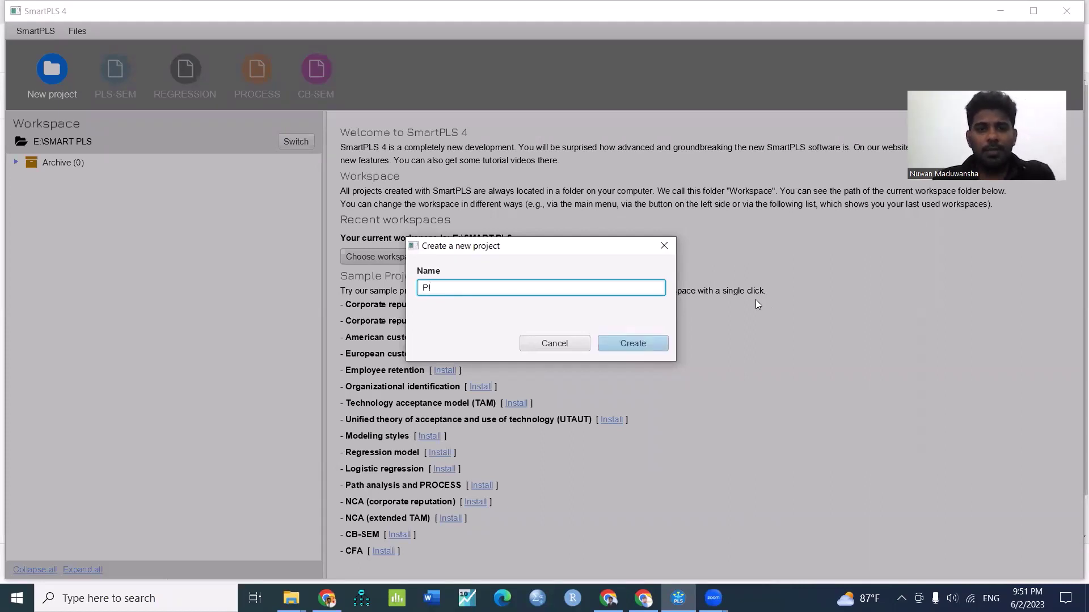
pyautogui.click(650, 349)
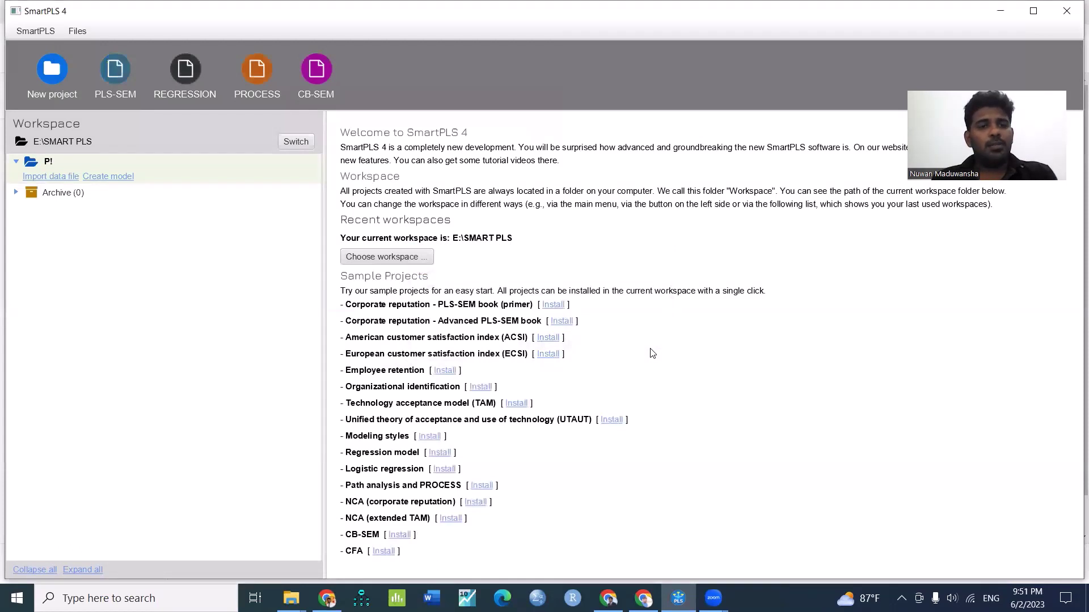